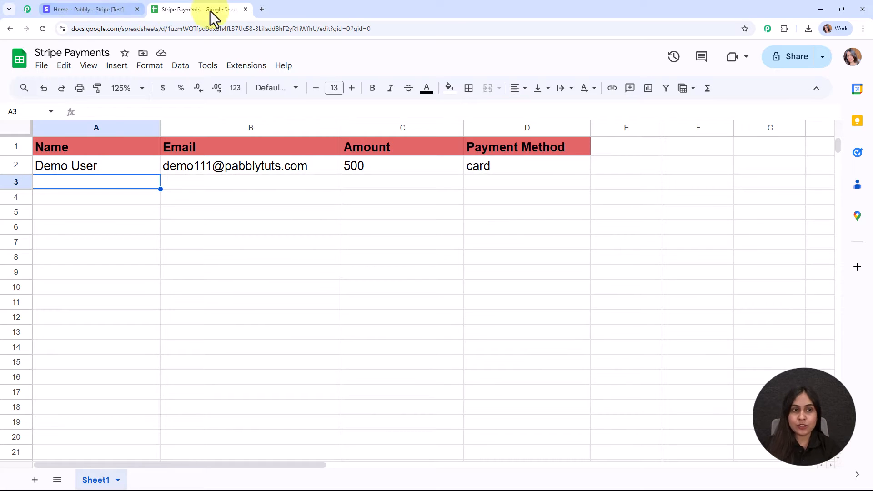
Step: Leave the Stripe Payments sheet and open a new blank browser tab
click(261, 6)
Step: Load the Pabbly site from 'pabb' in the address bar and switch to its Community page
text(p)
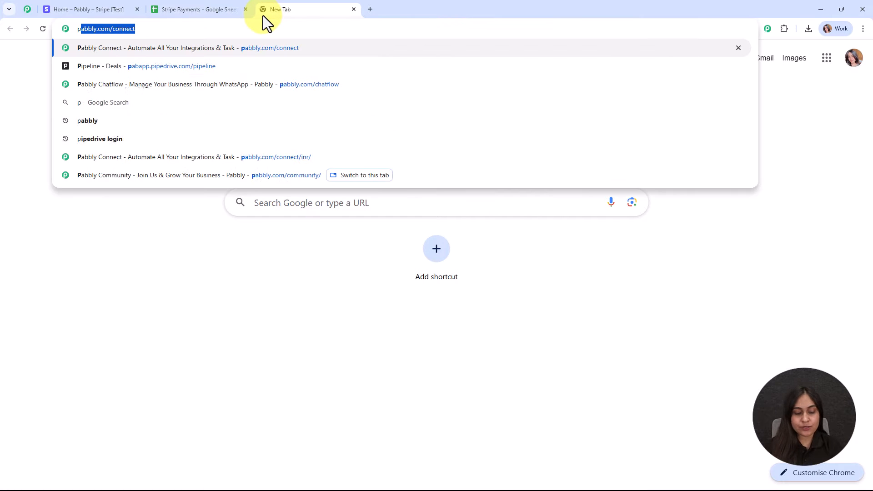
text(abb)
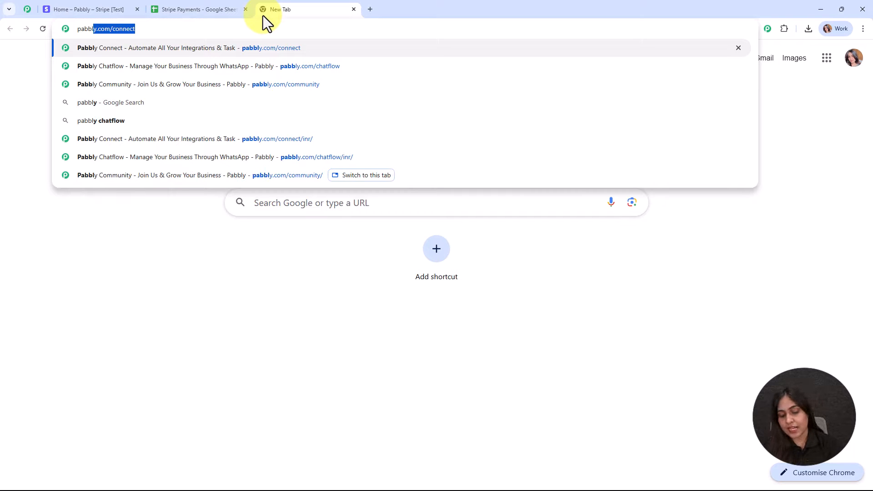
key(Return)
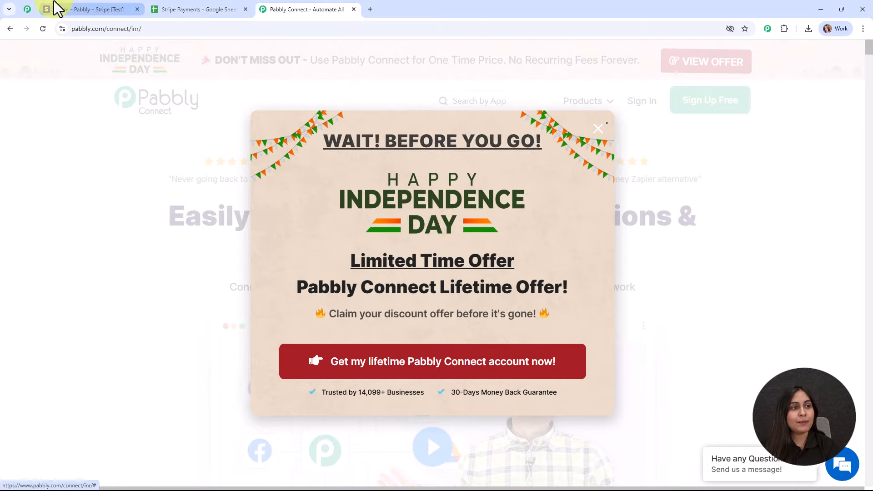
click(27, 9)
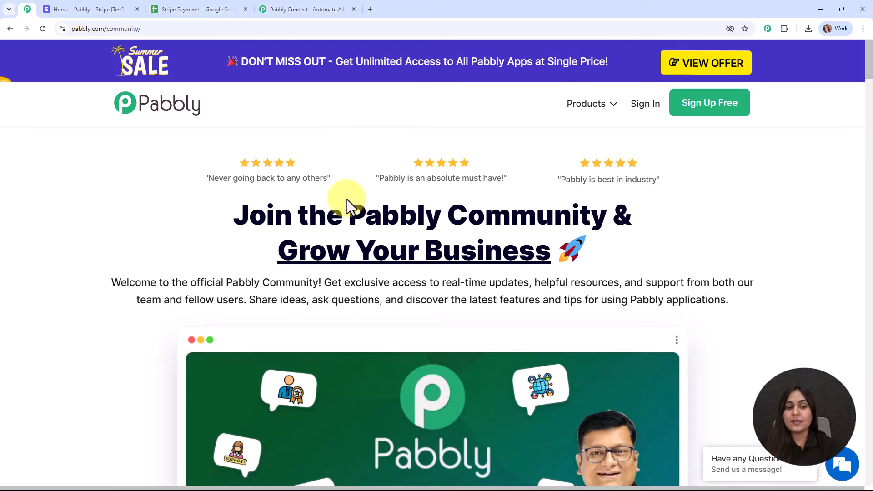
drag(348, 196, 621, 205)
Step: Scroll down through the Pabbly Community page, then return to the top
scroll(626, 227, down, 15)
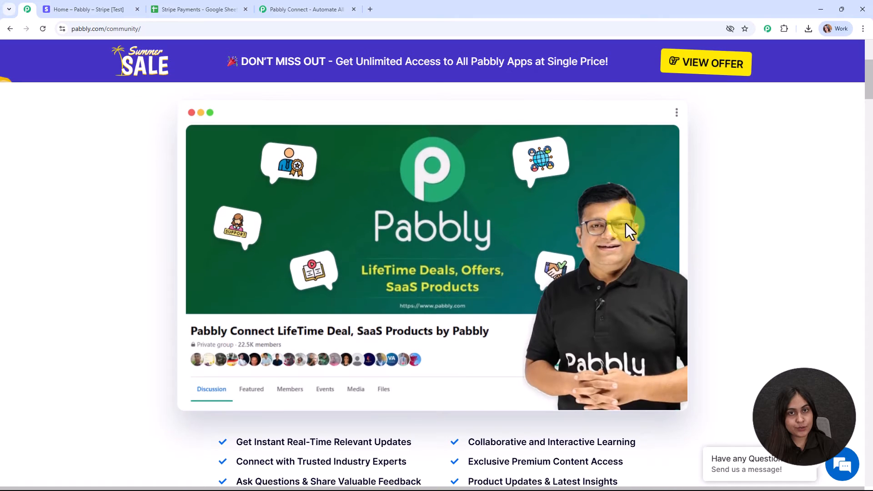
scroll(625, 255, down, 10)
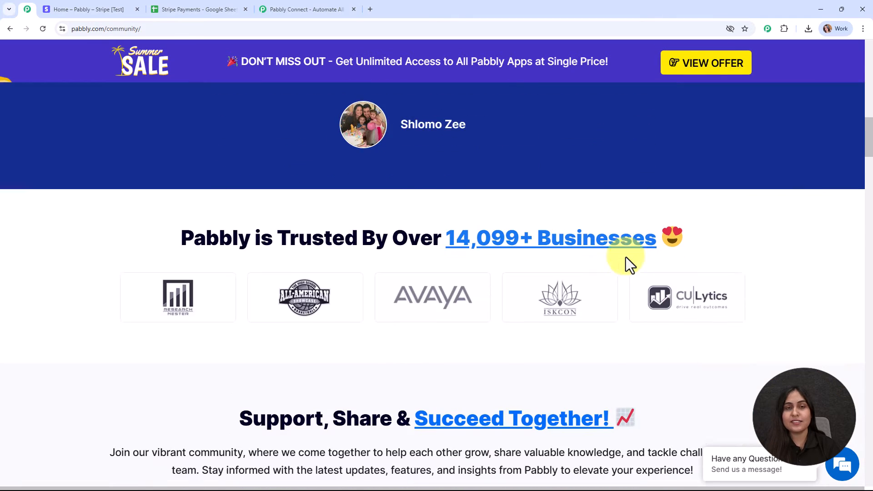
scroll(625, 265, down, 10)
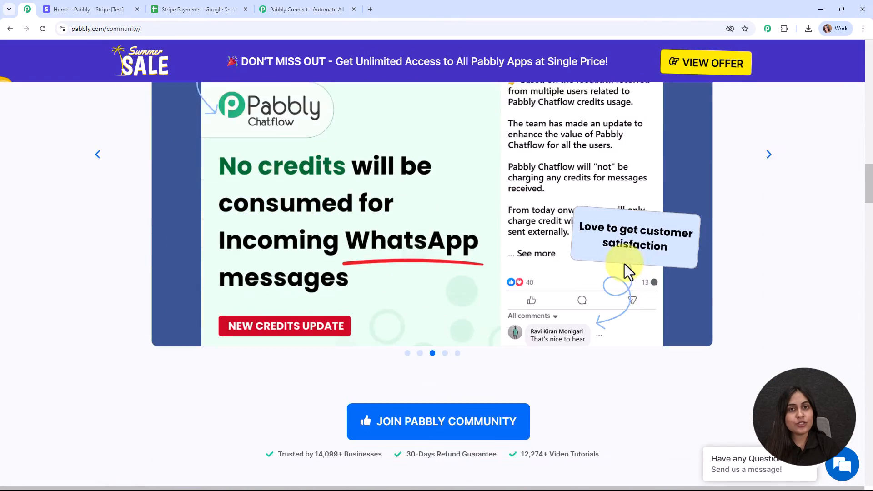
scroll(624, 264, down, 10)
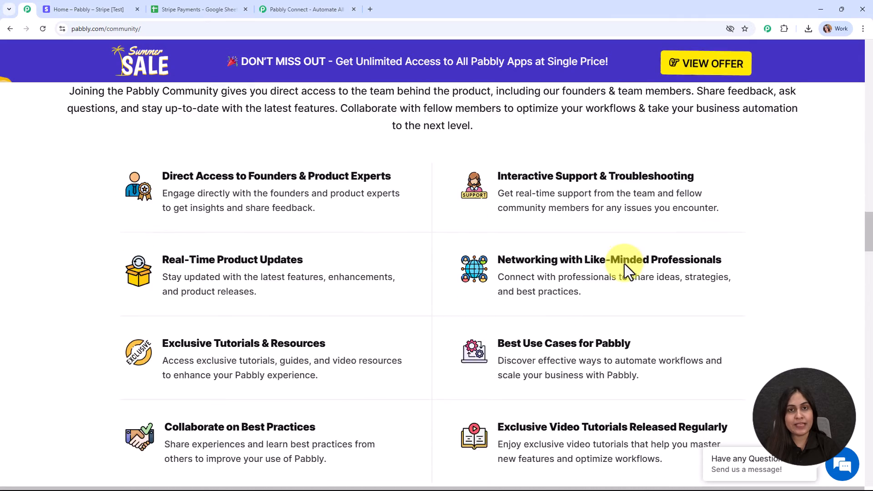
scroll(624, 264, down, 10)
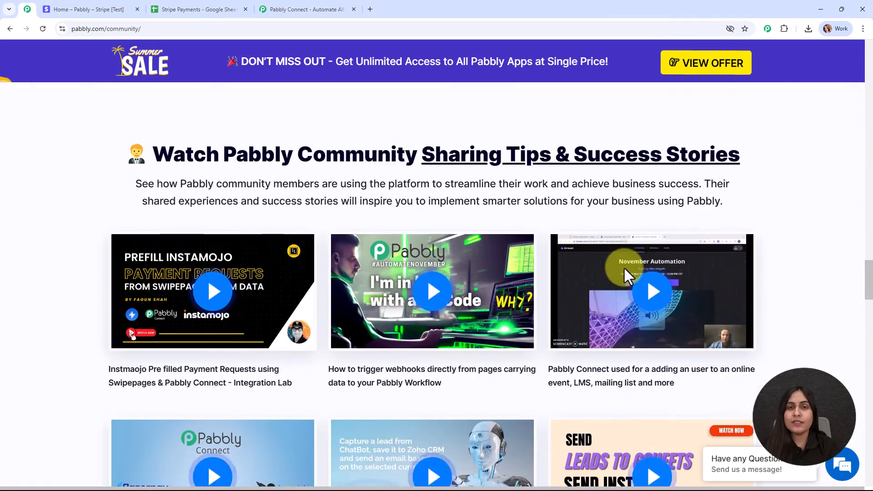
scroll(626, 278, down, 10)
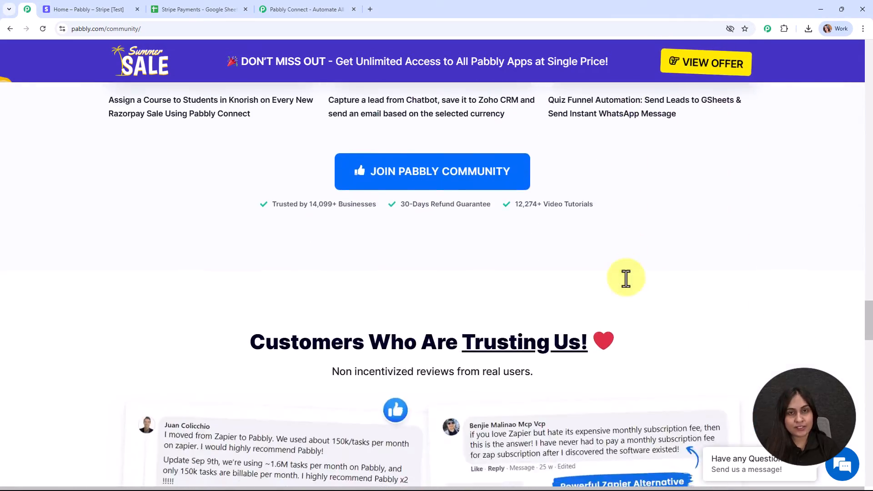
scroll(620, 303, down, 8)
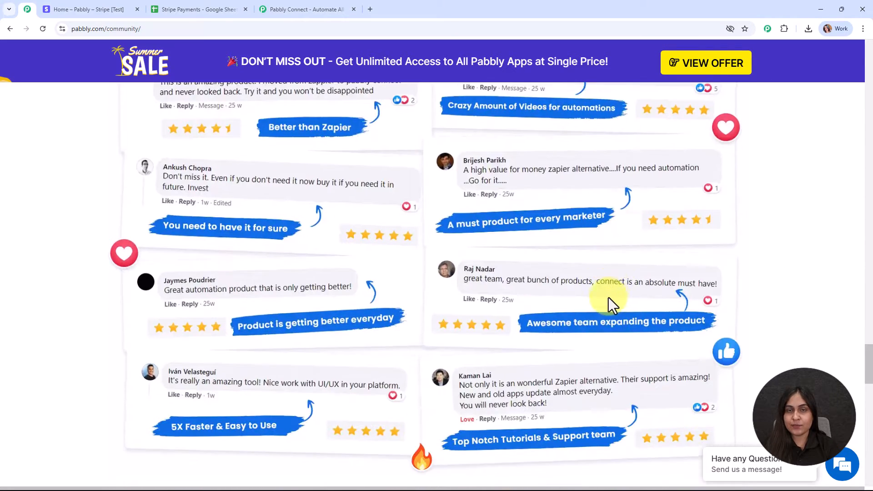
scroll(552, 306, down, 8)
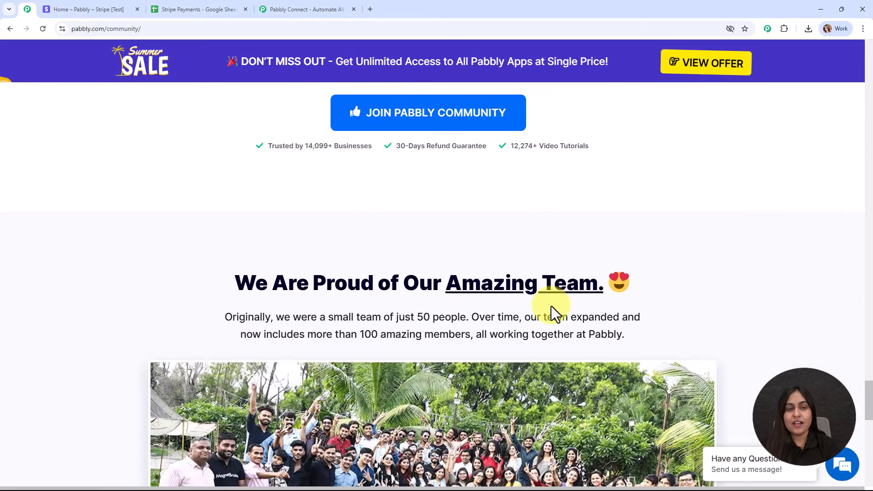
scroll(551, 307, up, 8)
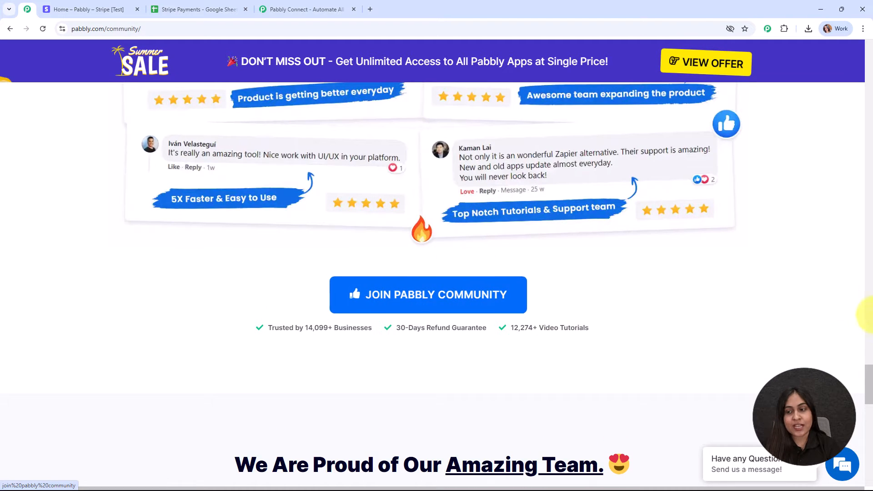
drag(867, 386, 861, 45)
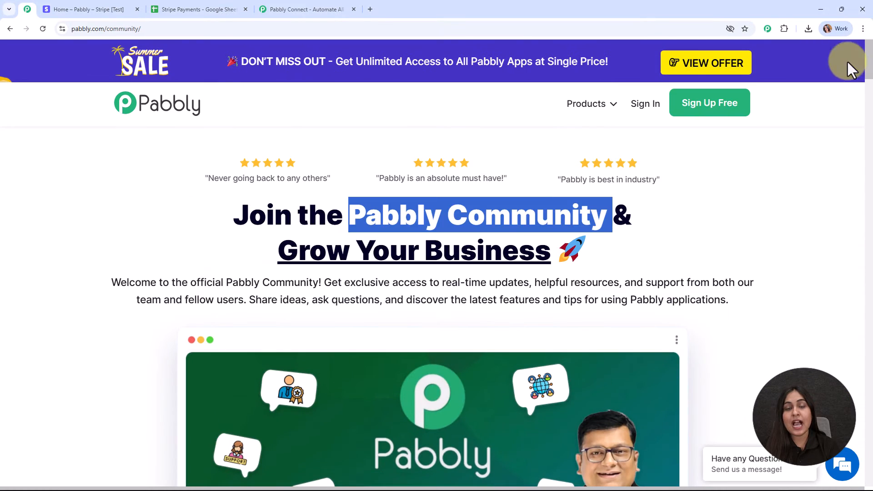
click(771, 206)
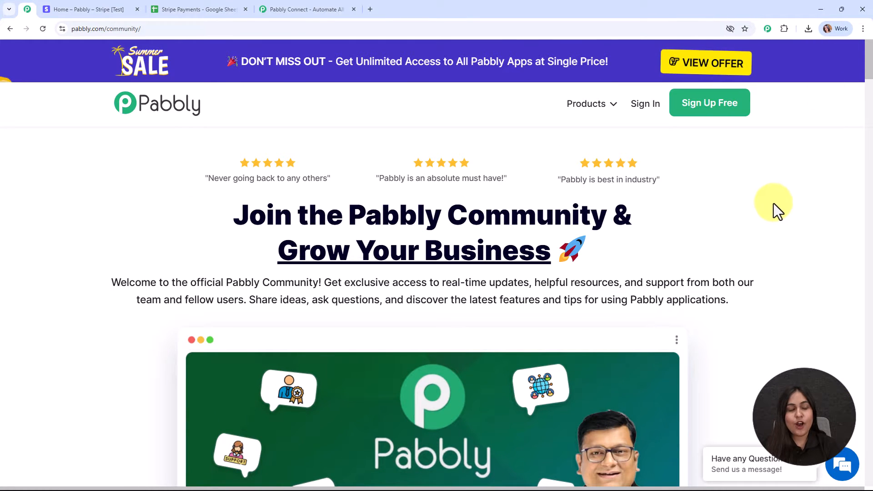
Step: Dismiss the offer popup, sign in, and launch Pabbly Connect from All Pabbly Apps
click(340, 6)
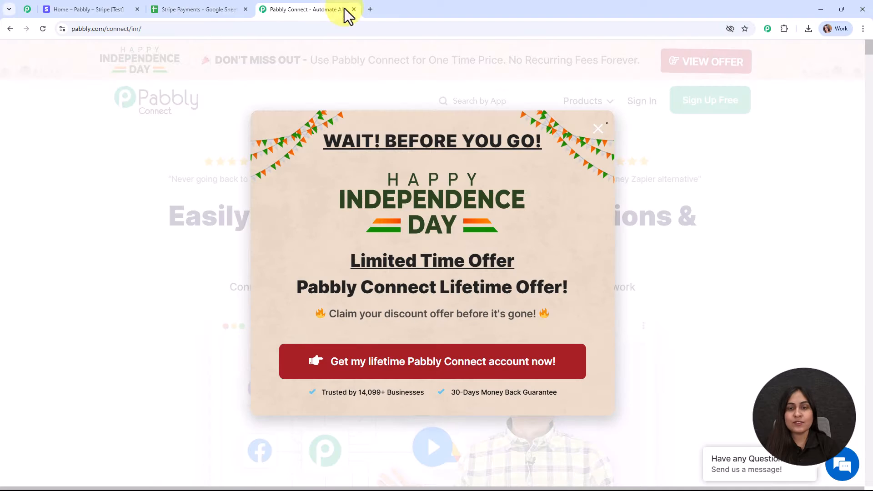
click(597, 131)
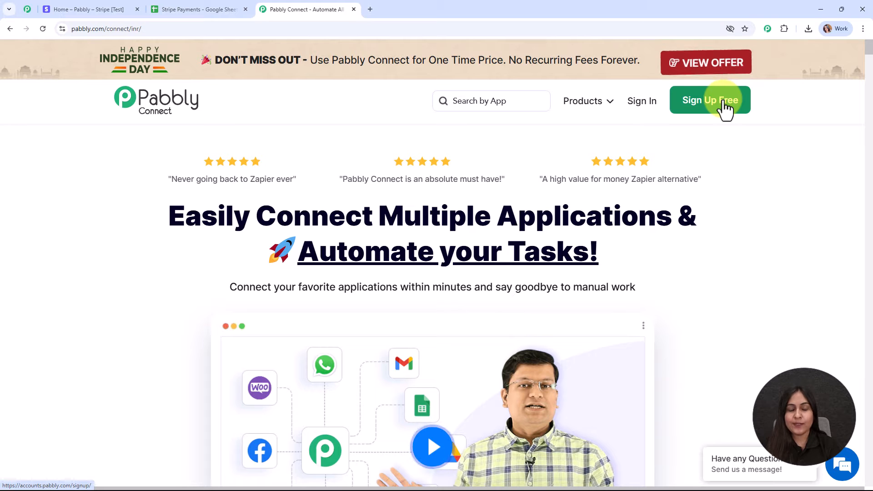
click(654, 106)
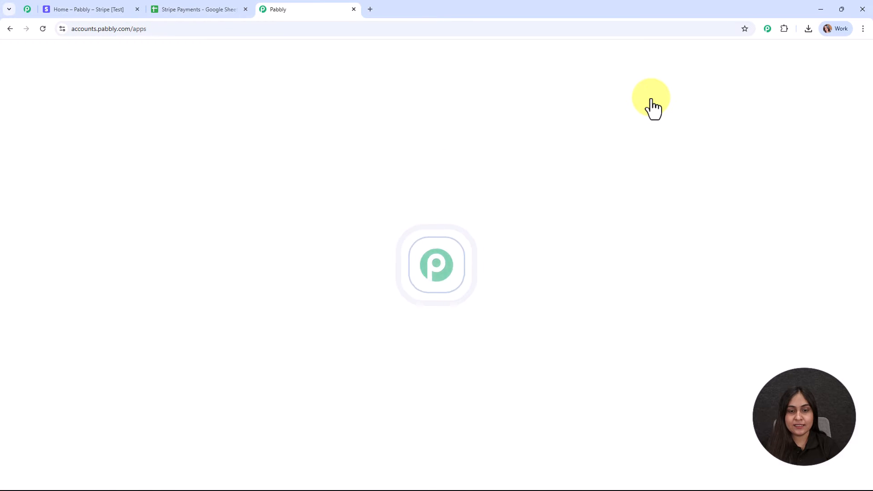
drag(65, 118, 222, 113)
click(321, 119)
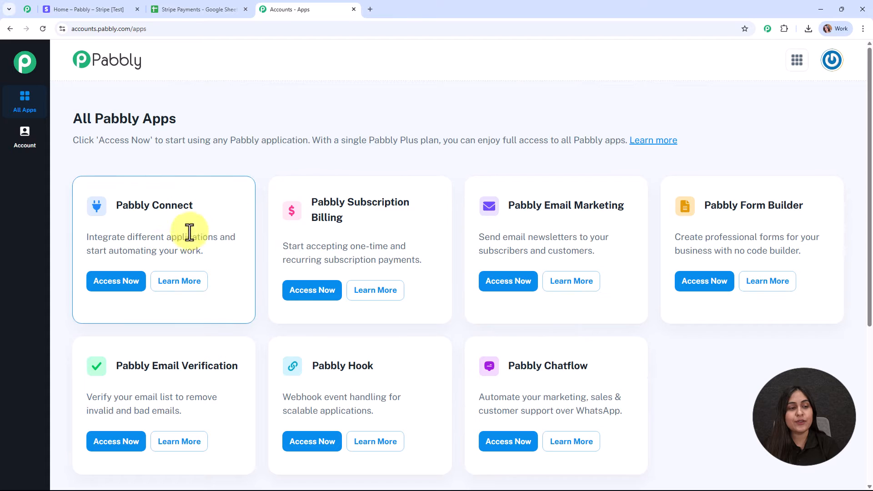
click(122, 281)
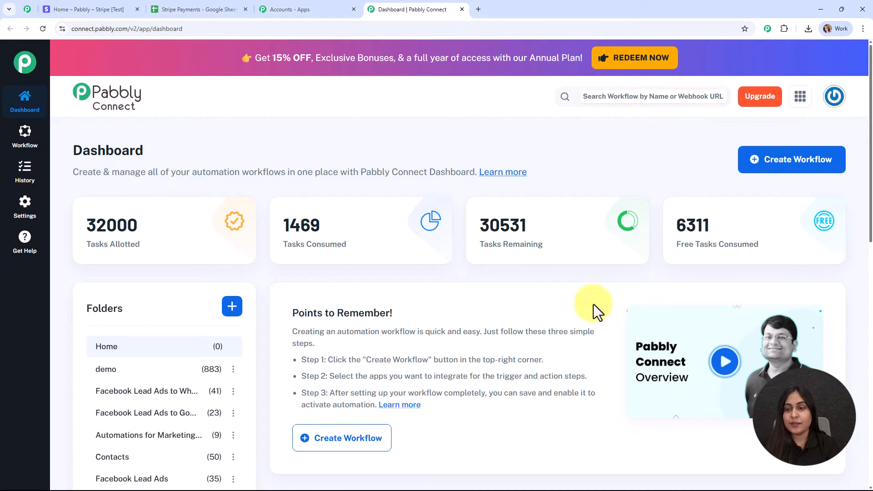
Step: Start a new workflow using the New (Beta) workflow builder
click(763, 175)
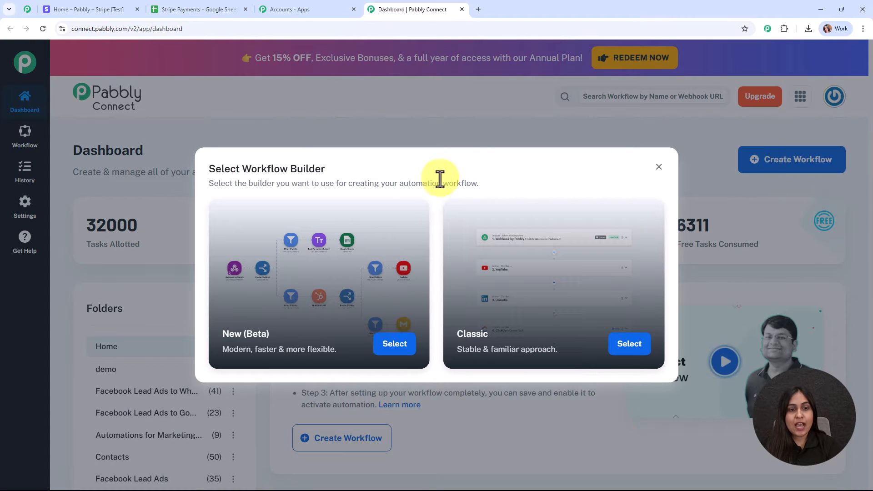
drag(327, 171, 188, 174)
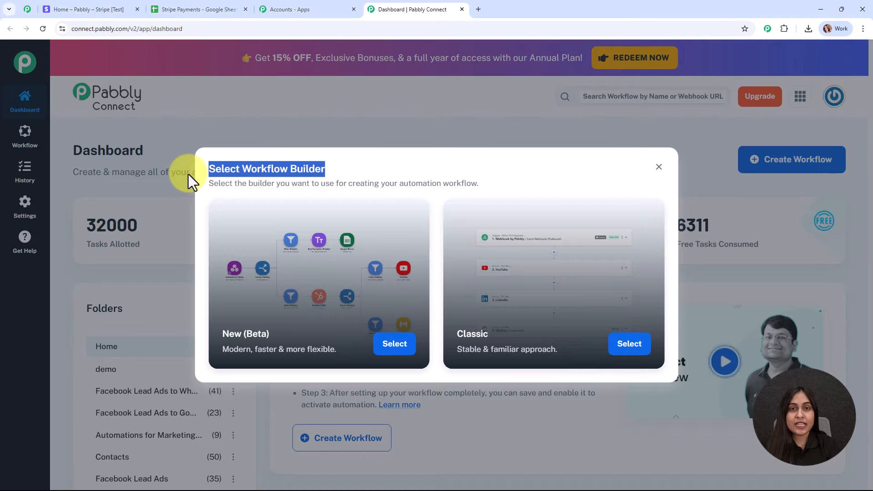
click(198, 201)
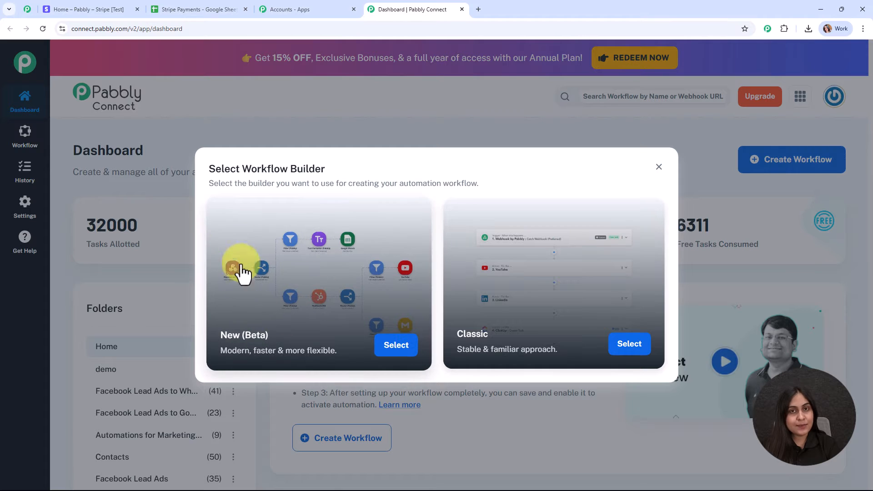
click(413, 355)
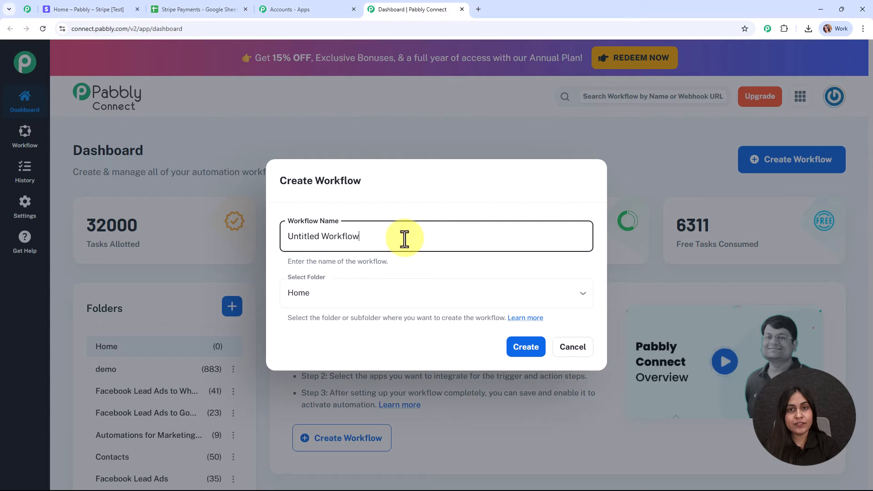
Step: Rename the workflow to 'Sync New Stripe Orders with Google Sheets'
drag(404, 239, 260, 241)
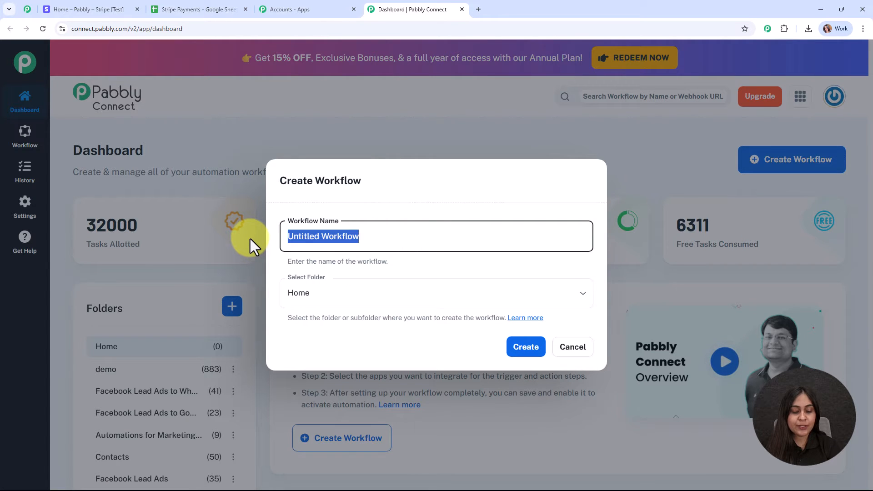
text(Sync New Stripe Orders with Google Sheets)
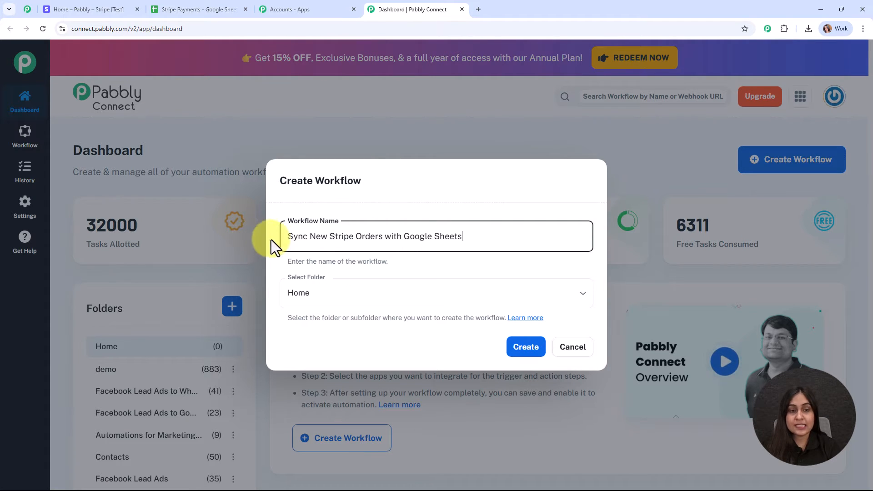
drag(282, 236, 508, 227)
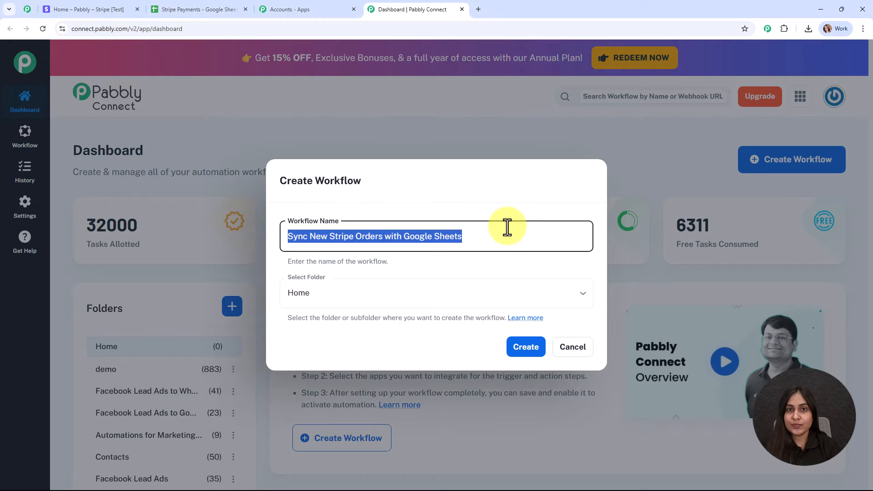
click(400, 262)
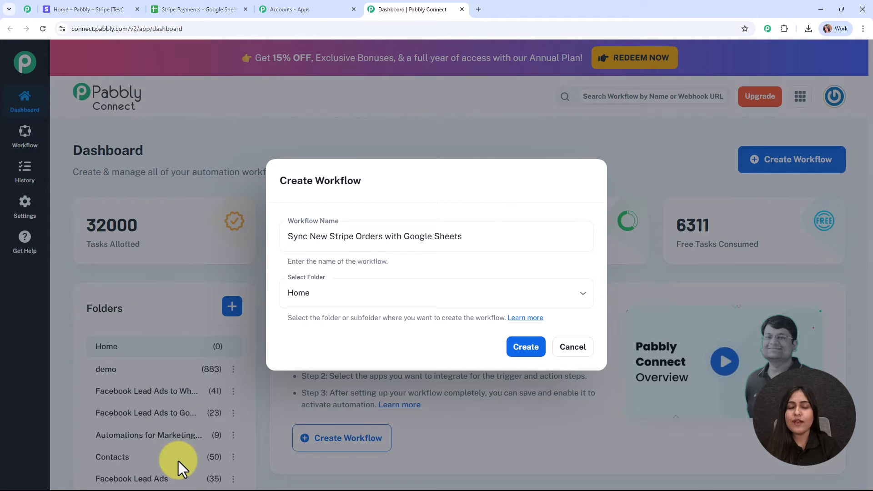
Step: Put the workflow in the Google Sheets folder and open the folders Learn more article
click(423, 289)
scroll(354, 255, down, 1)
click(329, 227)
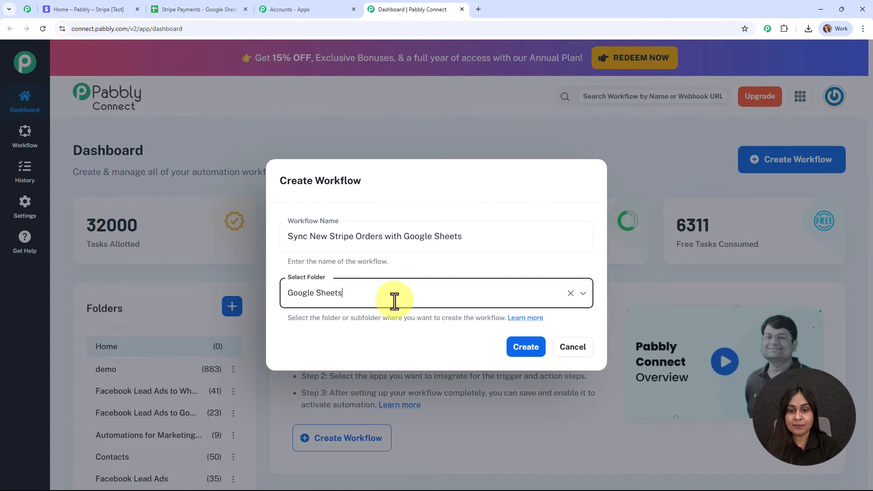
click(526, 340)
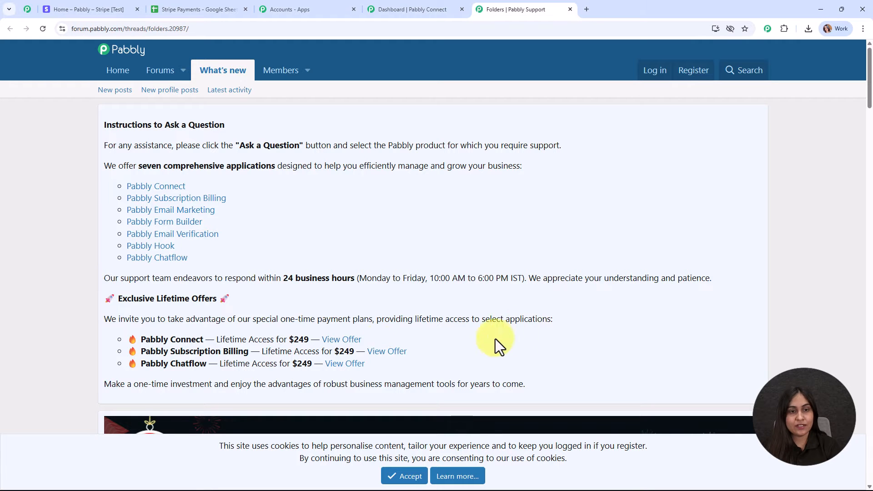
Step: Scroll through the Folders forum thread, then close the Pabbly Support tab
scroll(410, 319, down, 5)
scroll(419, 299, down, 10)
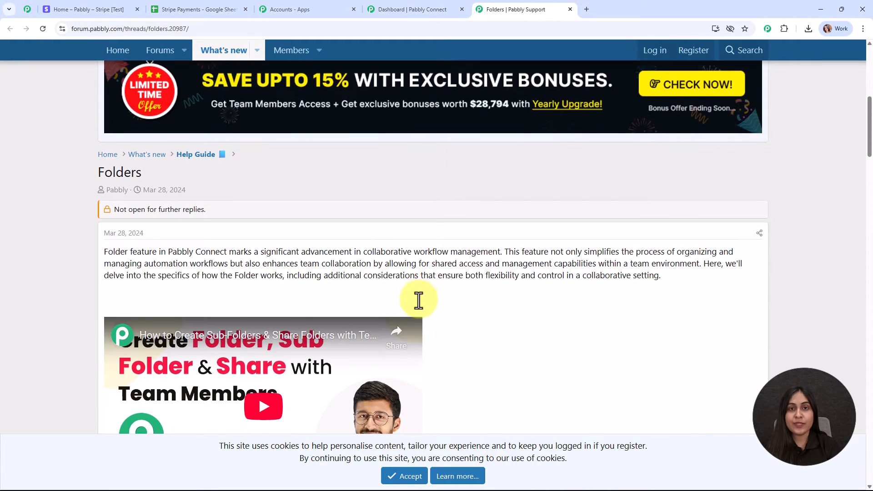
scroll(431, 302, down, 12)
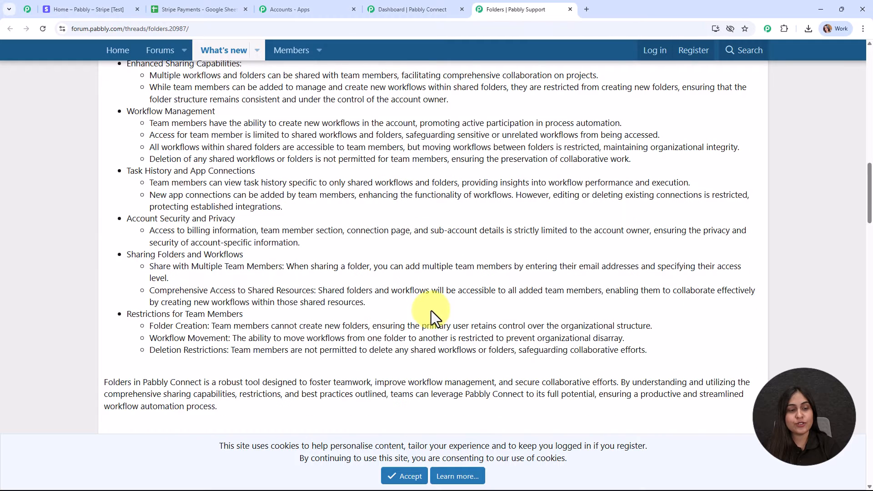
scroll(430, 317, down, 8)
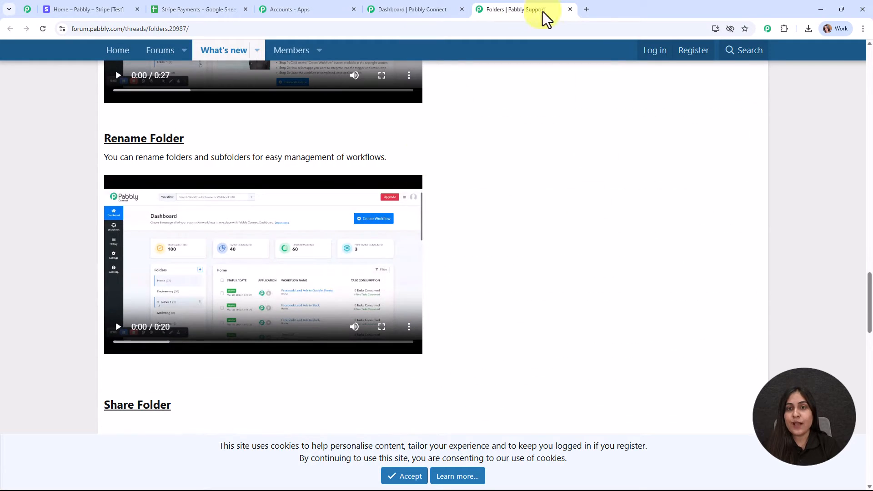
click(571, 9)
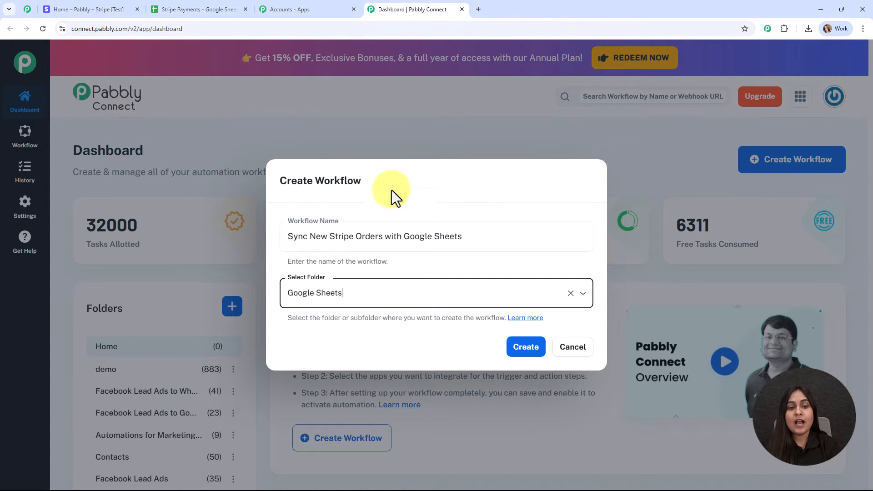
Step: Create the Sync New Stripe Orders workflow and begin adding its trigger app
click(523, 357)
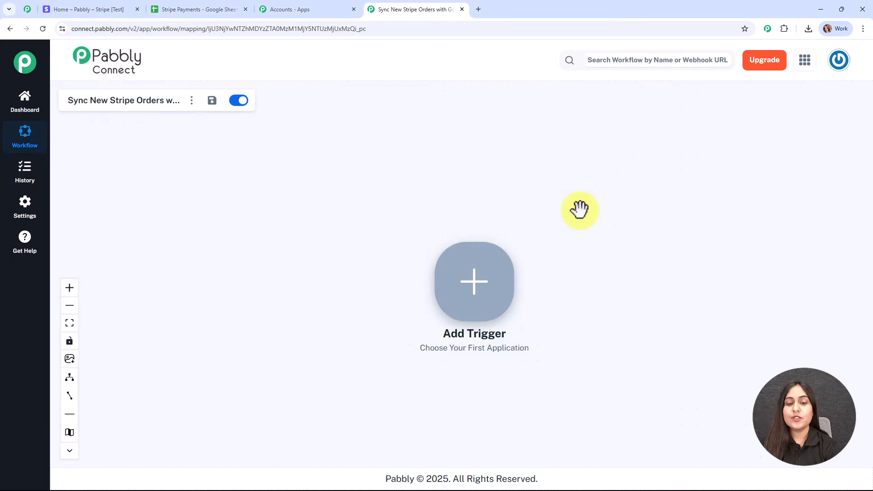
click(472, 310)
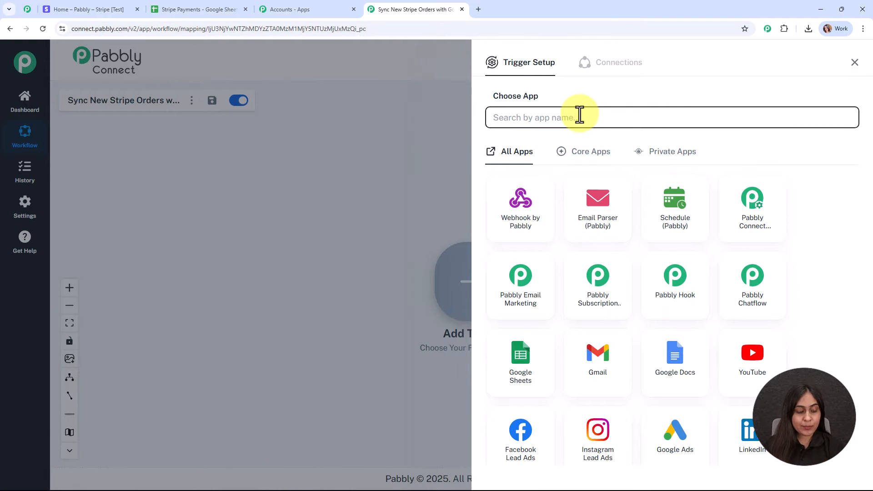
Step: Set the trigger to Stripe's New Charge event and connect it
text(str)
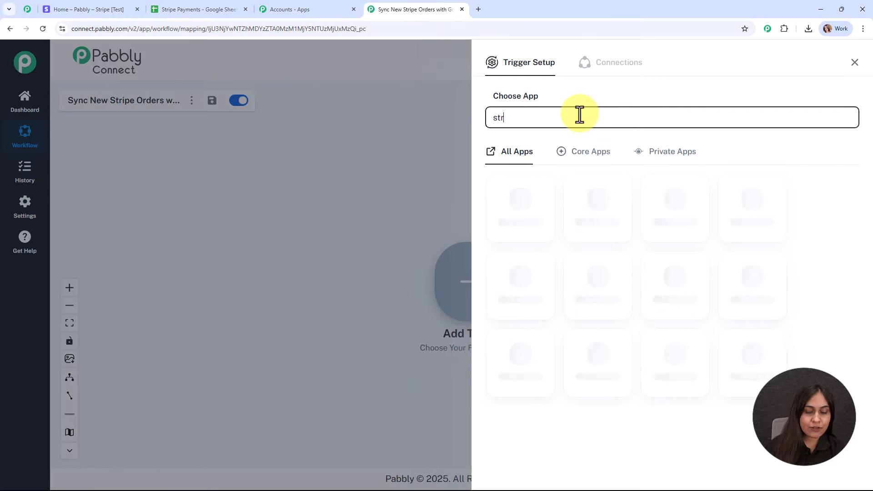
click(612, 285)
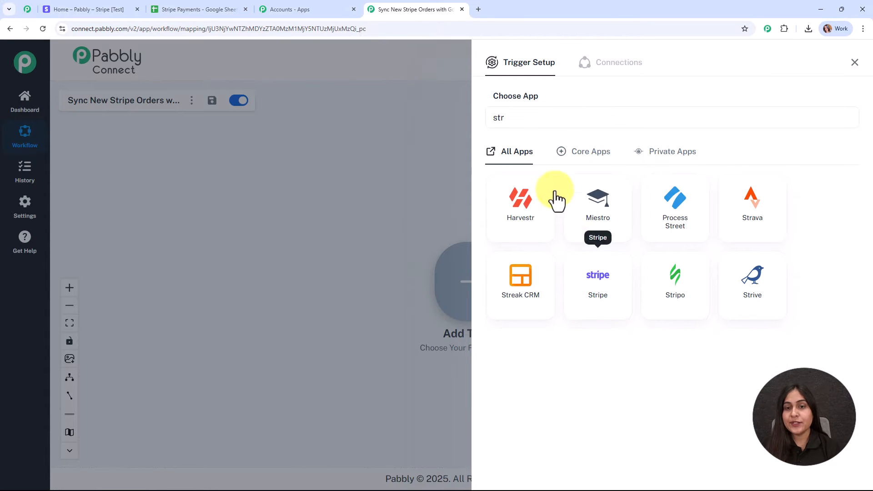
click(532, 167)
scroll(542, 273, down, 1)
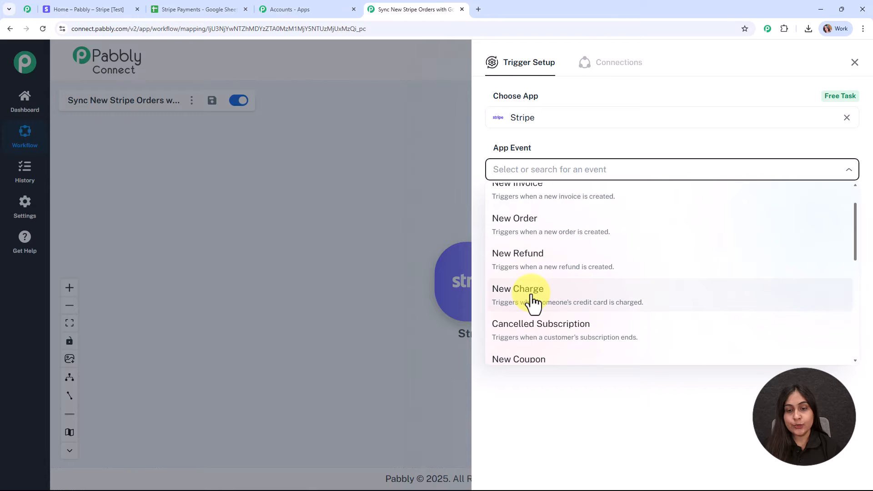
click(533, 298)
click(506, 207)
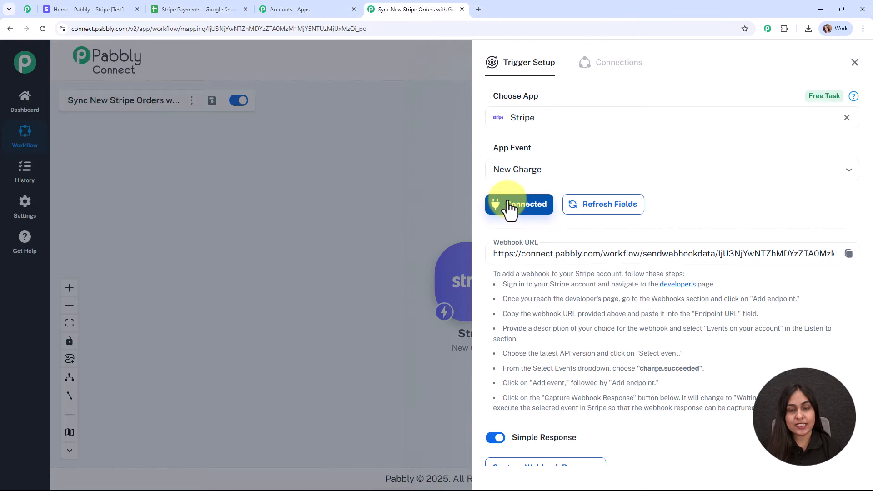
Step: Copy the Stripe trigger's webhook URL and go to the Stripe dashboard tab
scroll(792, 192, down, 1)
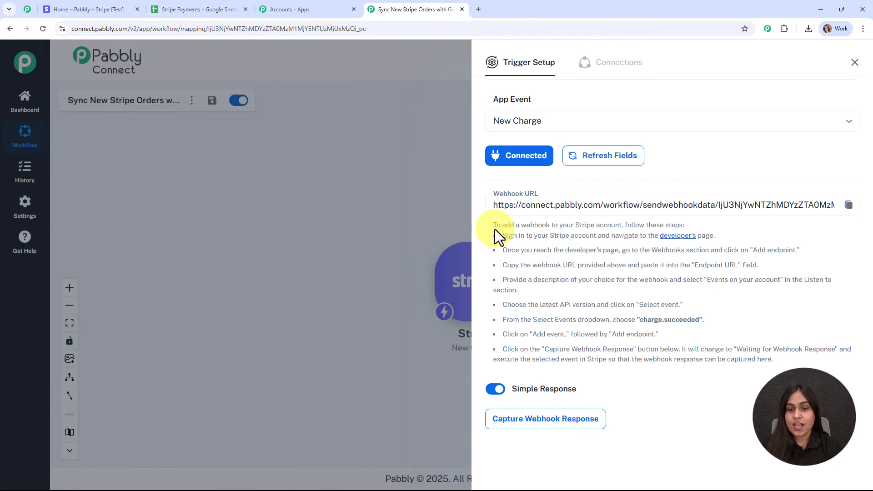
drag(494, 226, 838, 349)
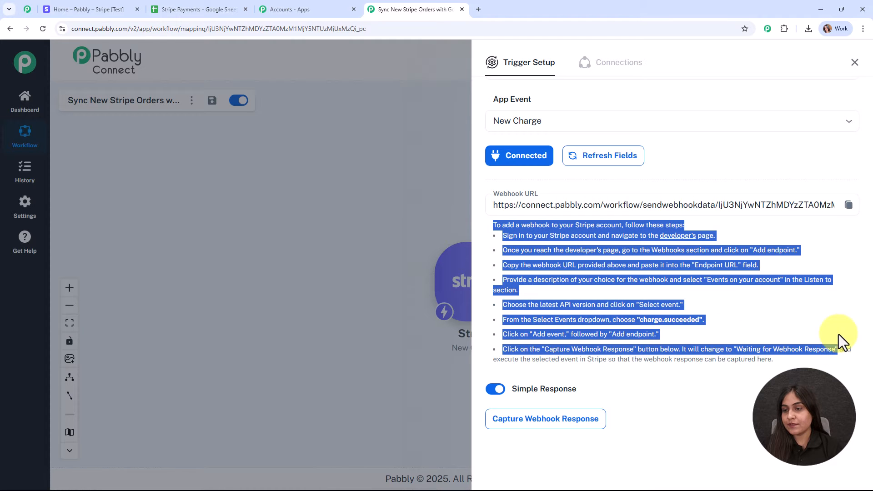
click(849, 204)
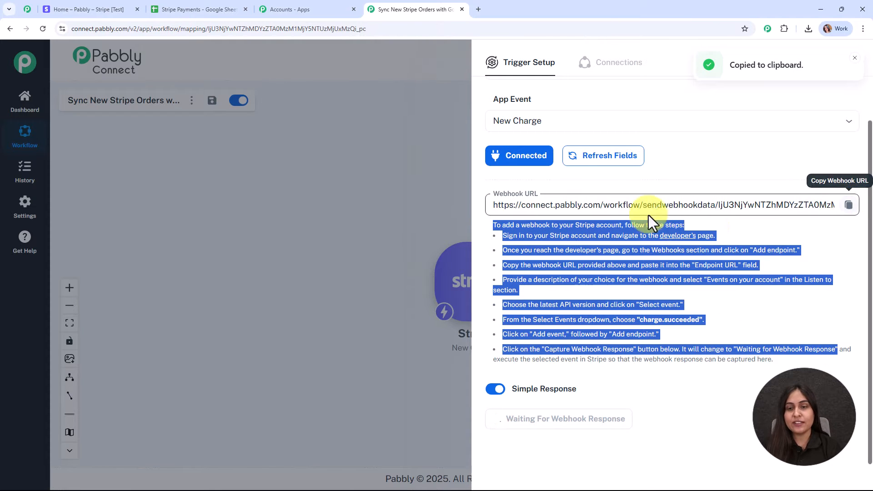
click(97, 2)
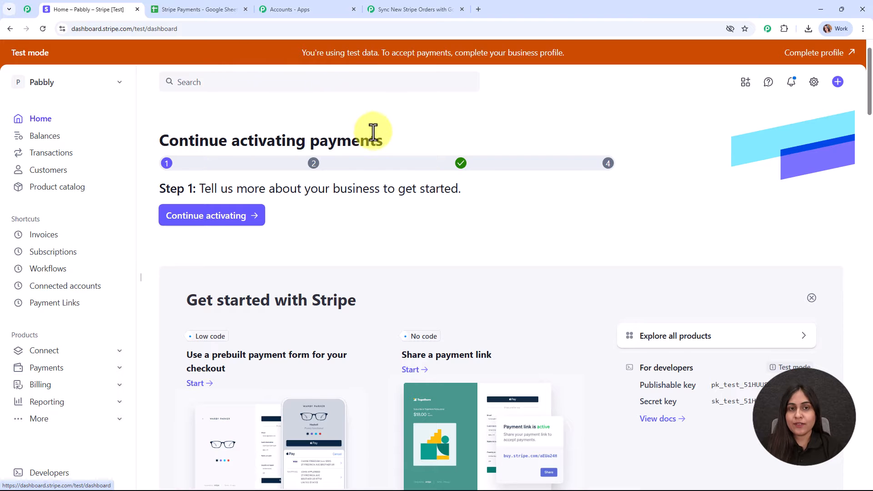
Step: Go to the Webhooks page under Developers in the Stripe Dashboard
scroll(114, 306, down, 2)
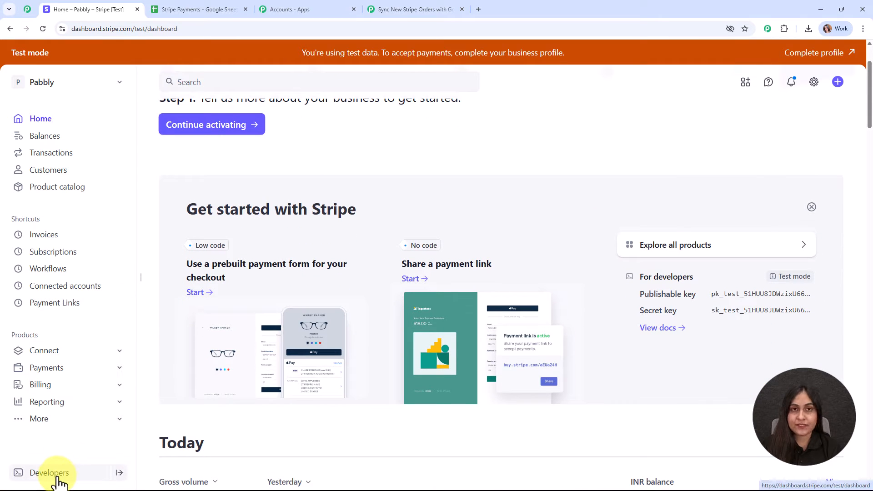
click(50, 473)
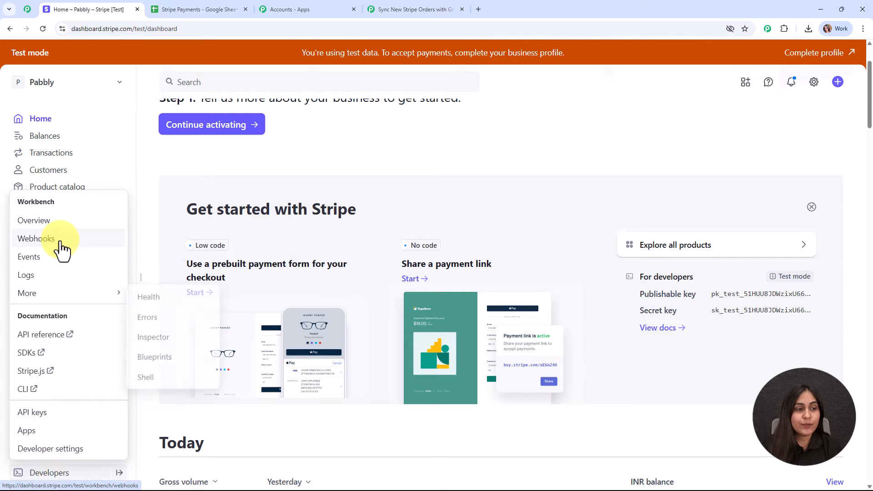
click(59, 240)
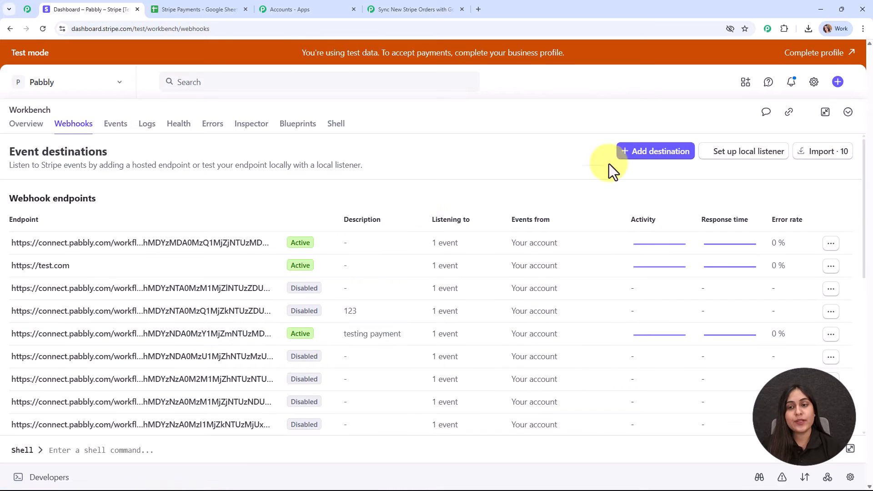
Step: Start a new event destination, keeping the current API version
click(686, 152)
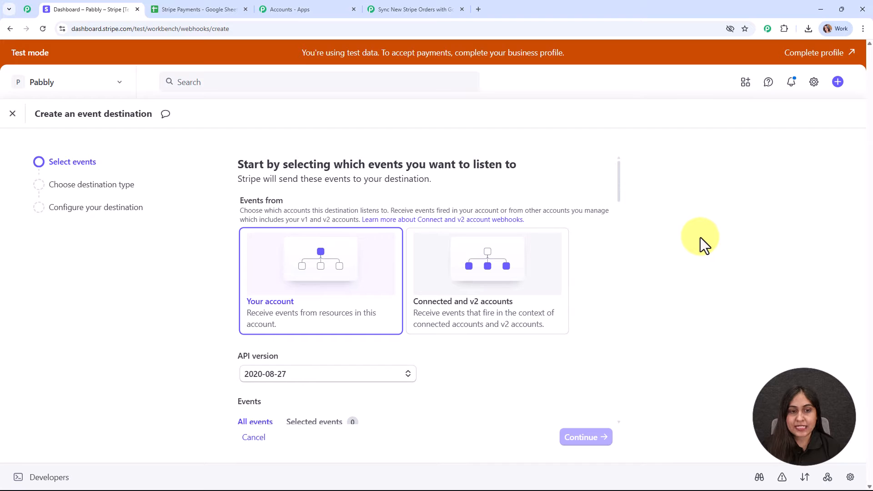
scroll(374, 353, down, 3)
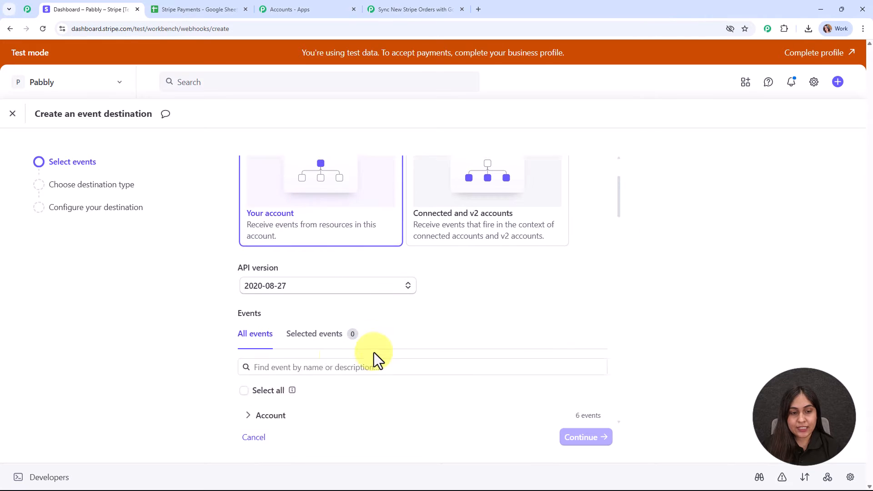
click(341, 242)
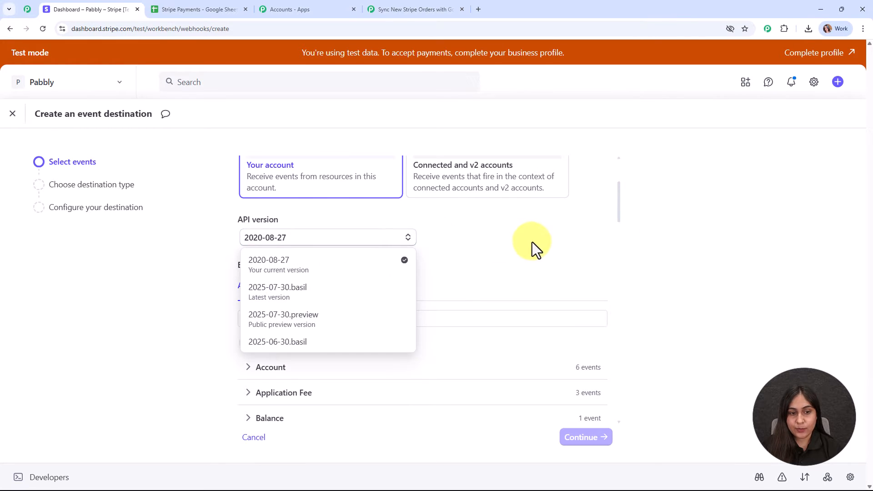
scroll(541, 218, down, 2)
click(551, 196)
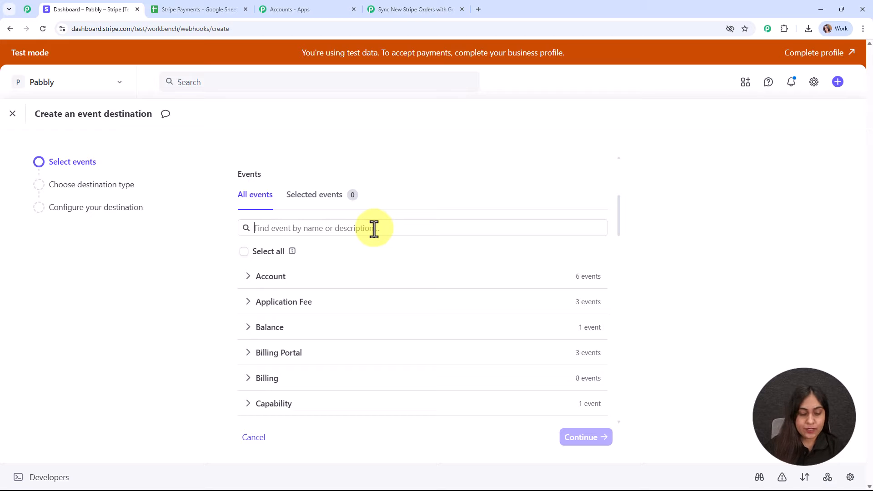
Step: Search 'charge', select the charge.succeeded event, and continue
text(cha)
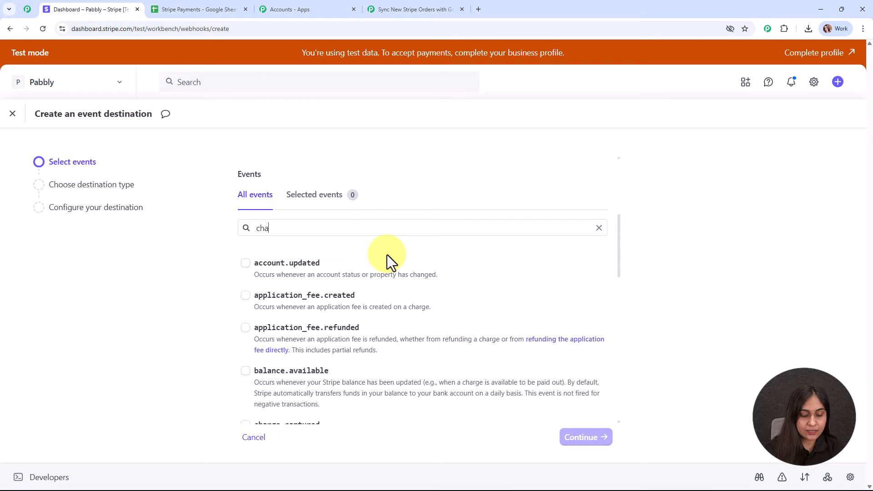
text(rge)
scroll(401, 315, down, 5)
scroll(400, 314, down, 3)
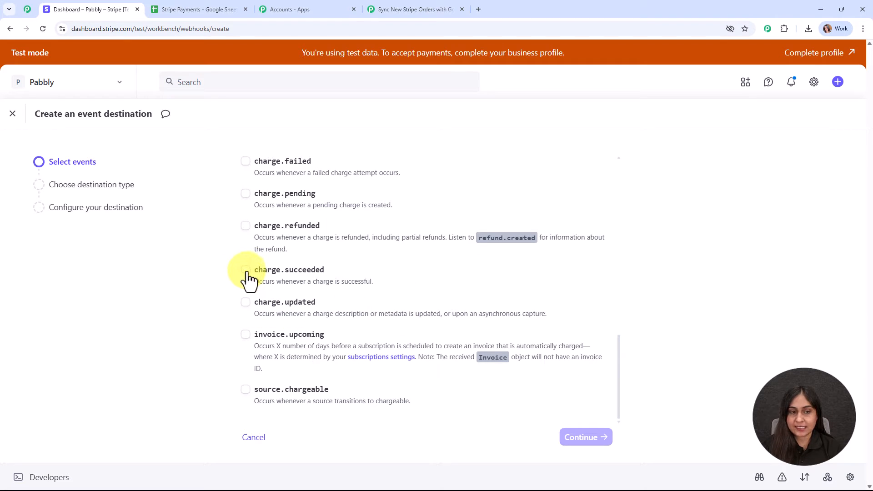
click(245, 272)
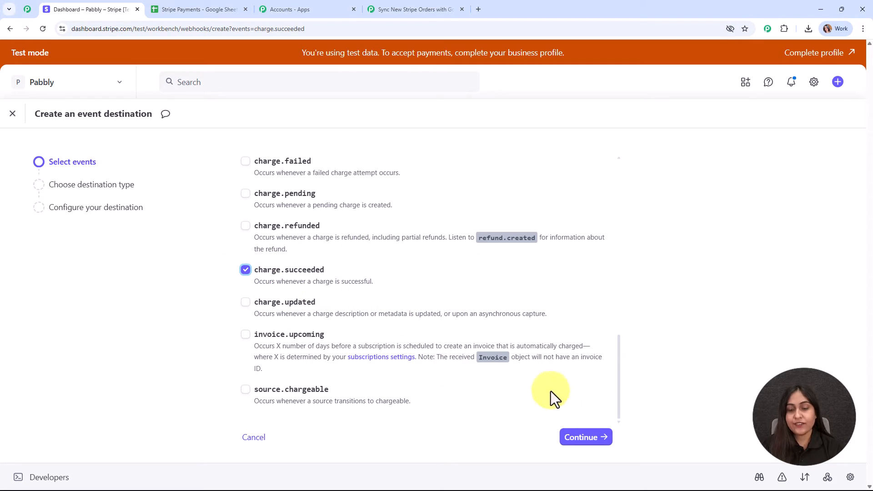
click(584, 442)
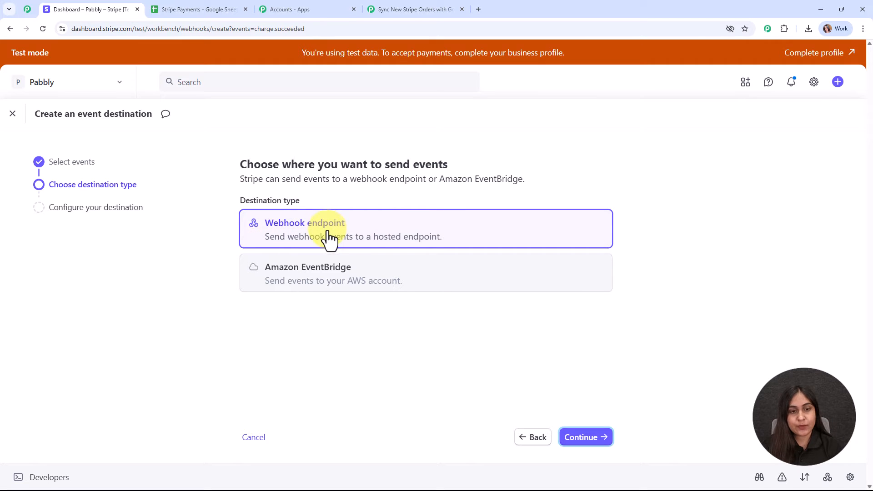
Step: Create a Stripe webhook endpoint for charge.succeeded that uses the pasted Pabbly Connect webhook URL
click(590, 440)
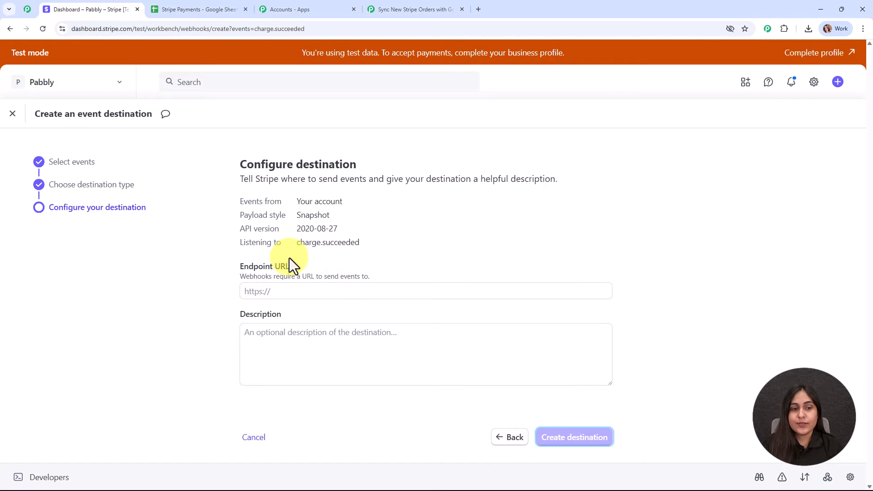
click(290, 290)
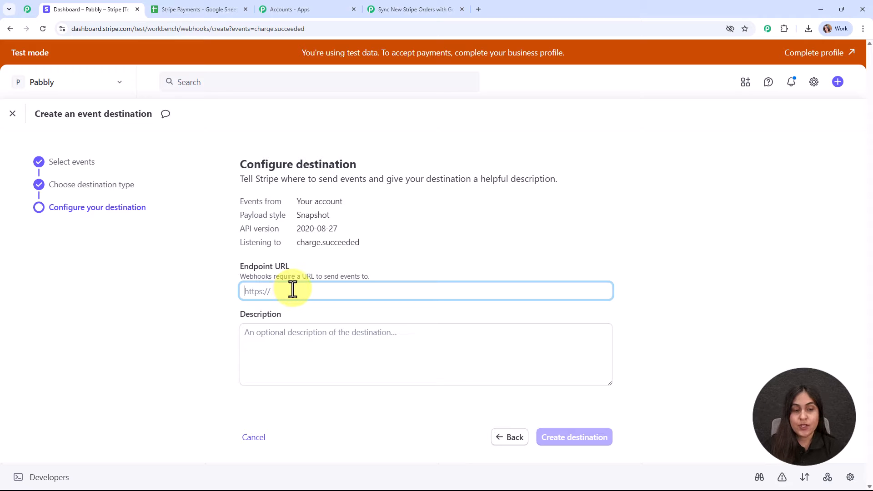
key(ctrl+v)
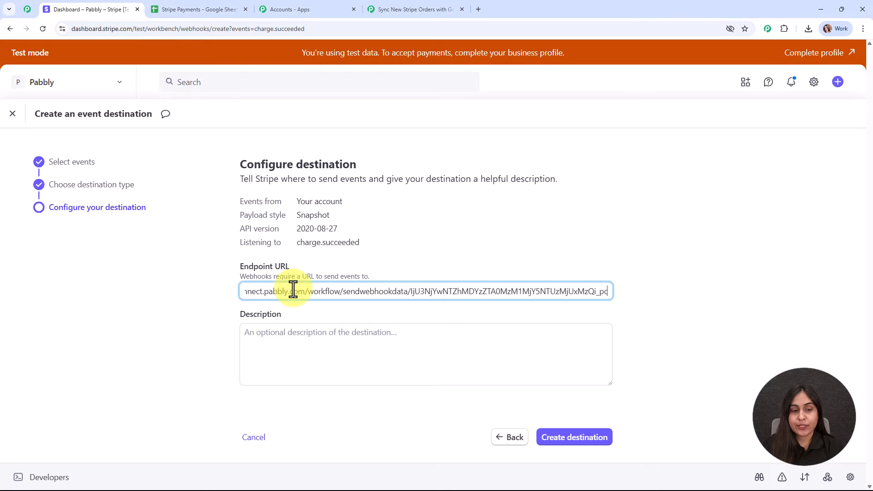
click(298, 356)
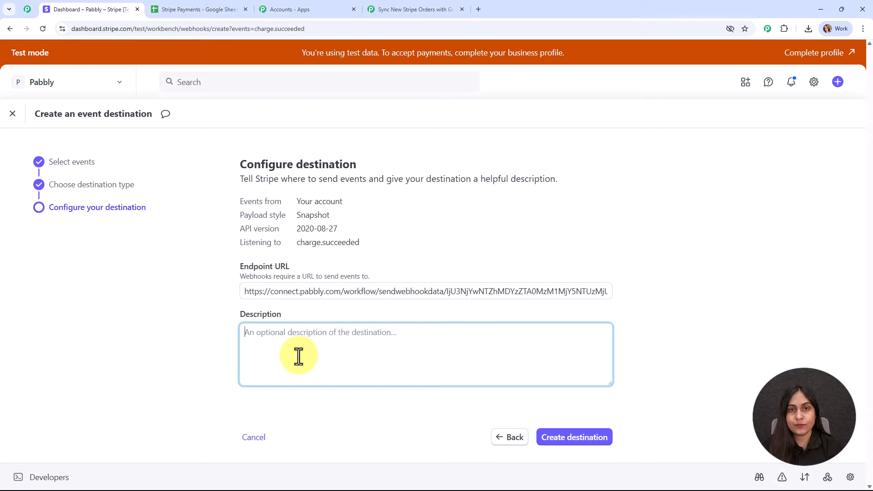
click(577, 438)
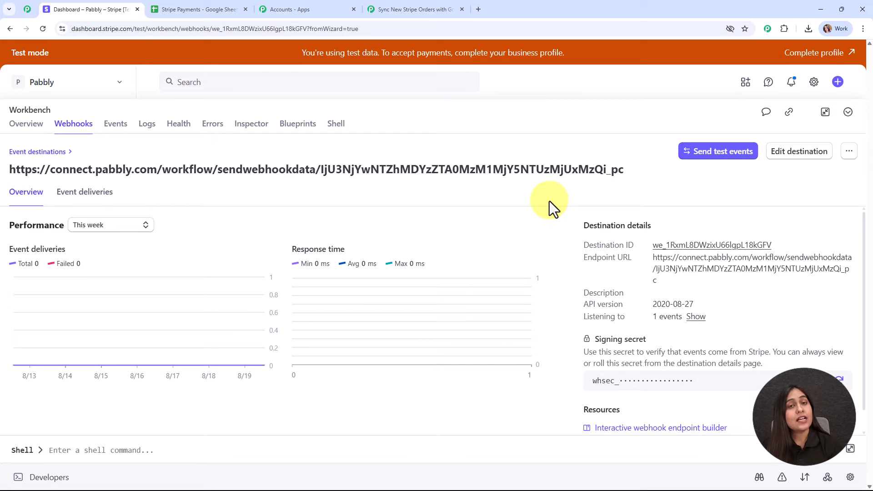
Step: Collapse the Stripe Workbench, confirm Pabbly's Trigger Setup awaits a webhook response, and return to Stripe
click(847, 113)
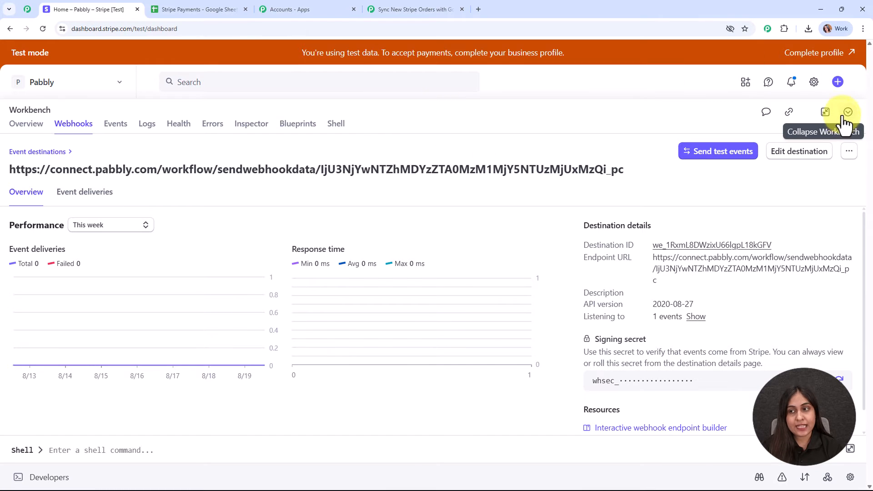
click(420, 5)
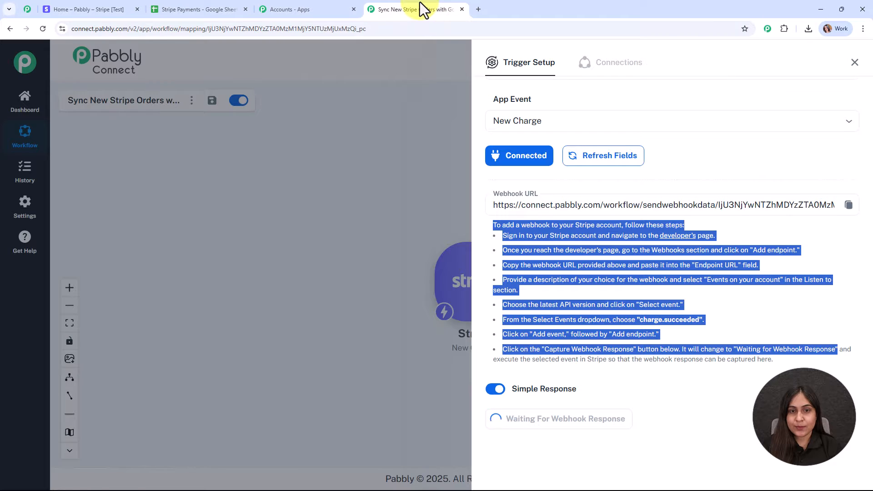
click(682, 356)
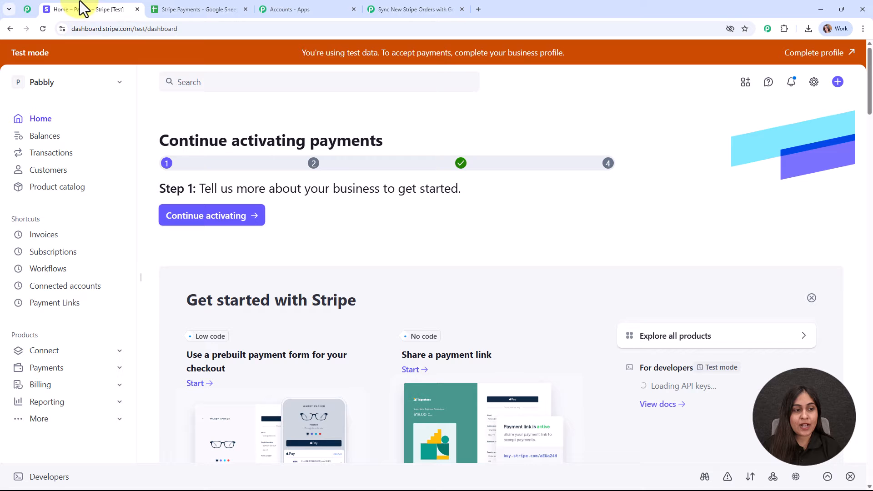
click(80, 2)
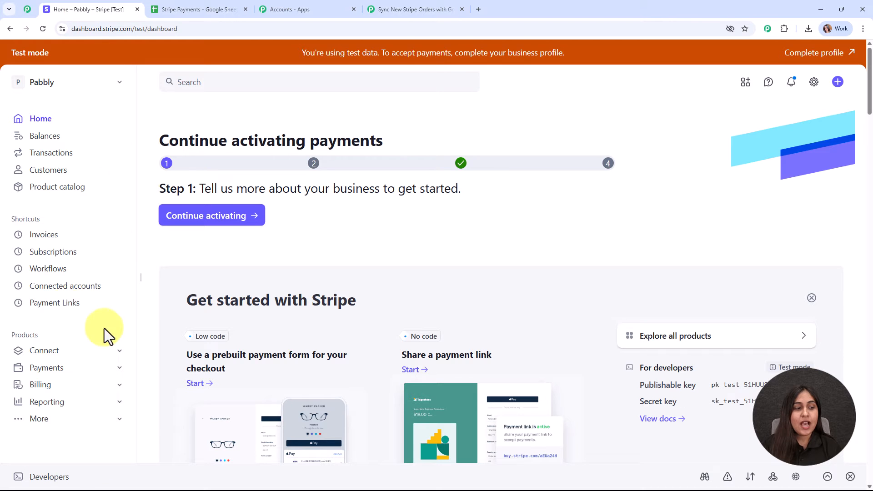
Step: Copy the Mastering Digital Marketing payment link and load its ₹500.00 checkout page in a new tab
click(55, 304)
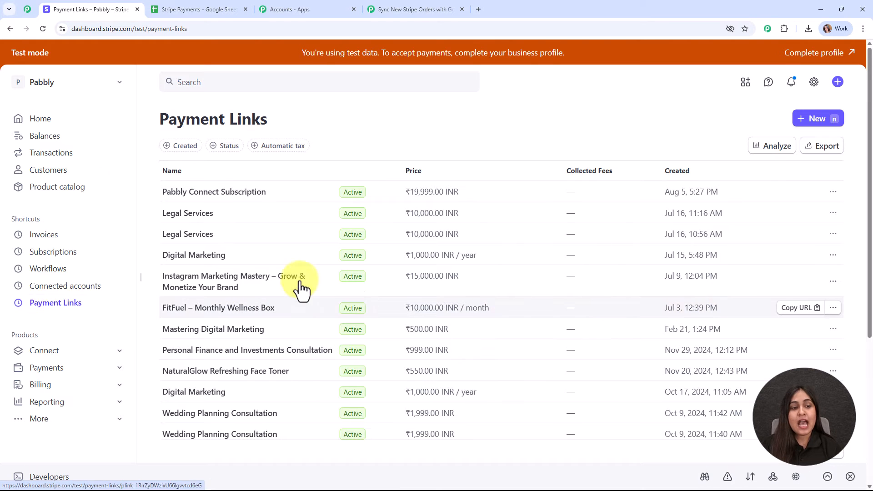
click(797, 332)
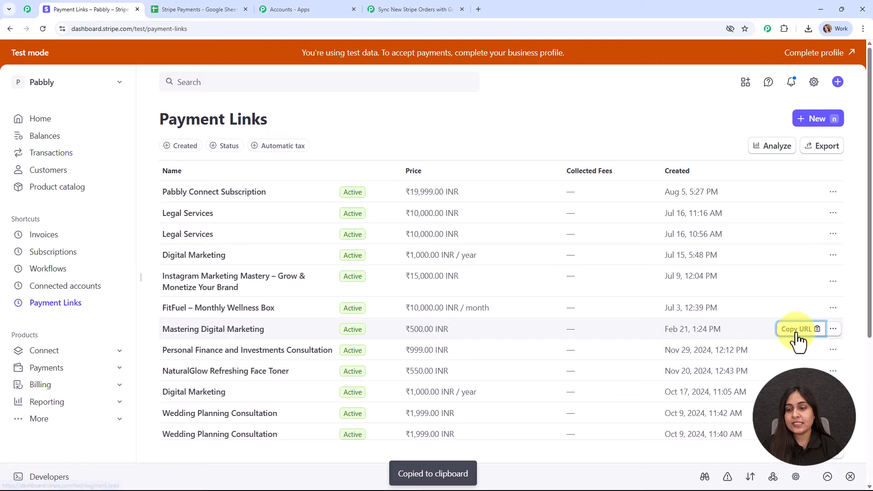
click(481, 5)
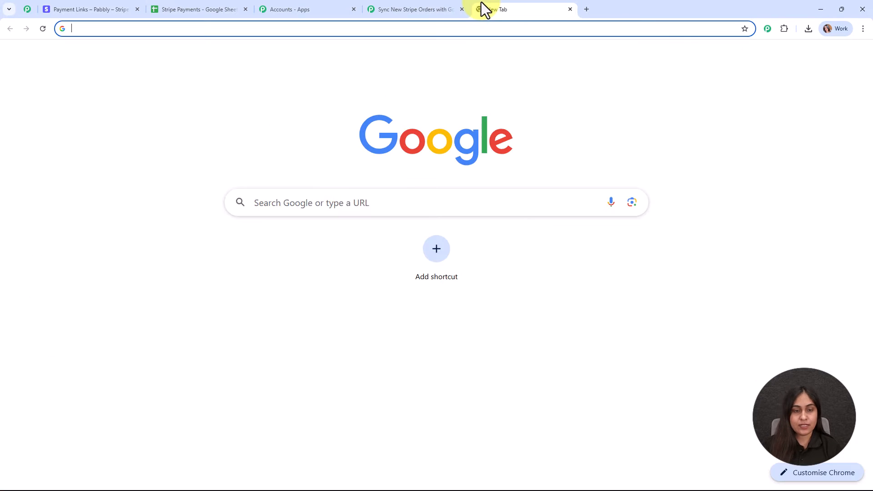
key(ctrl+v)
key(Return)
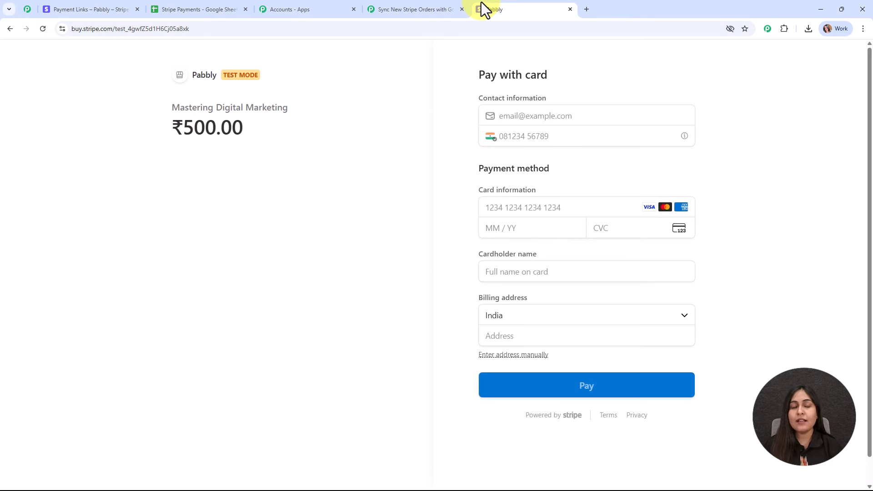
Step: Enter the contact e-mail, phone number, Visa test card details and cardholder name
click(546, 117)
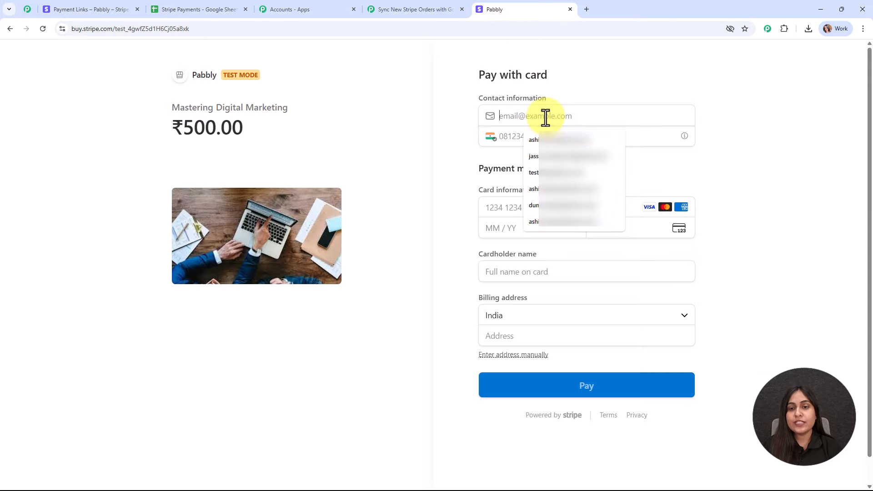
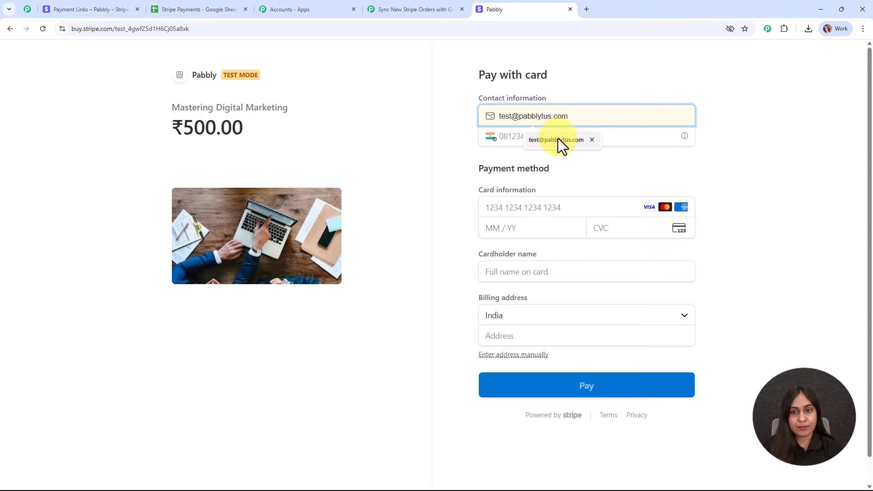
click(558, 139)
click(552, 138)
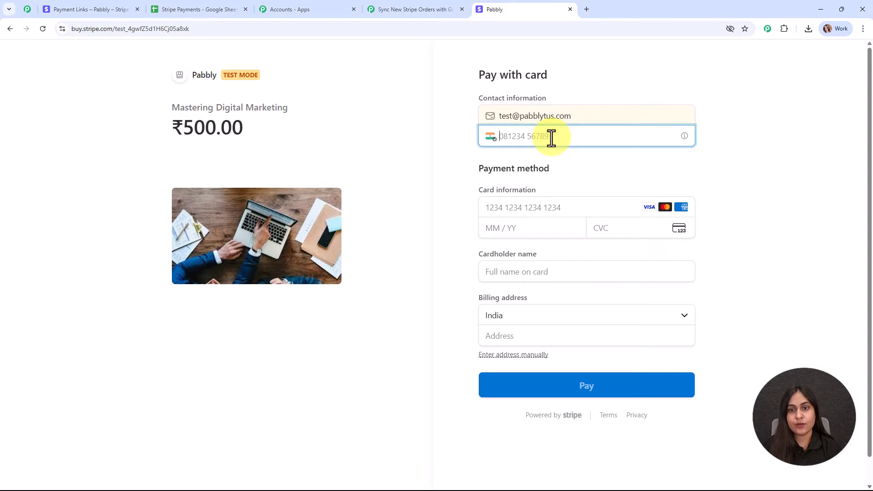
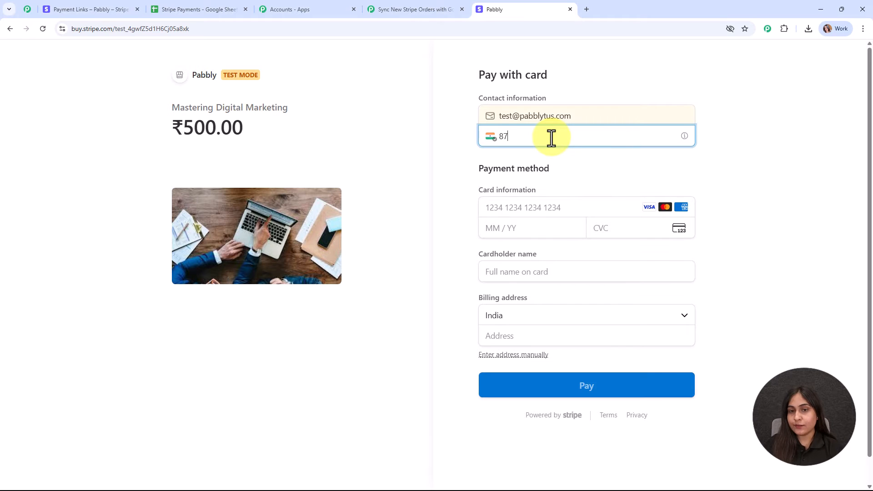
click(510, 212)
text(4)
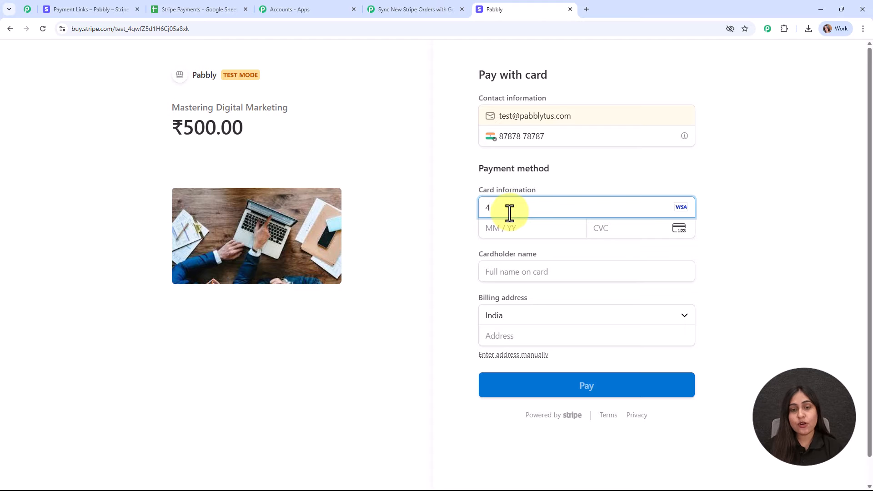
text(111 1111 111)
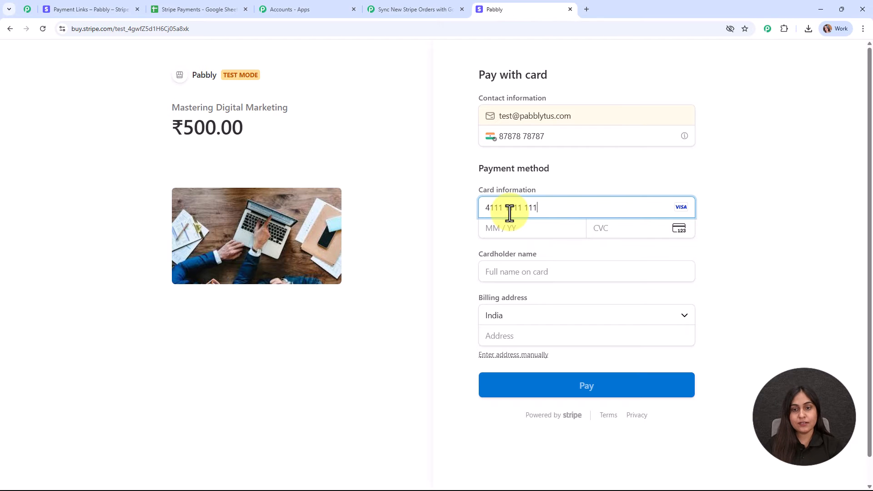
text(1 1111)
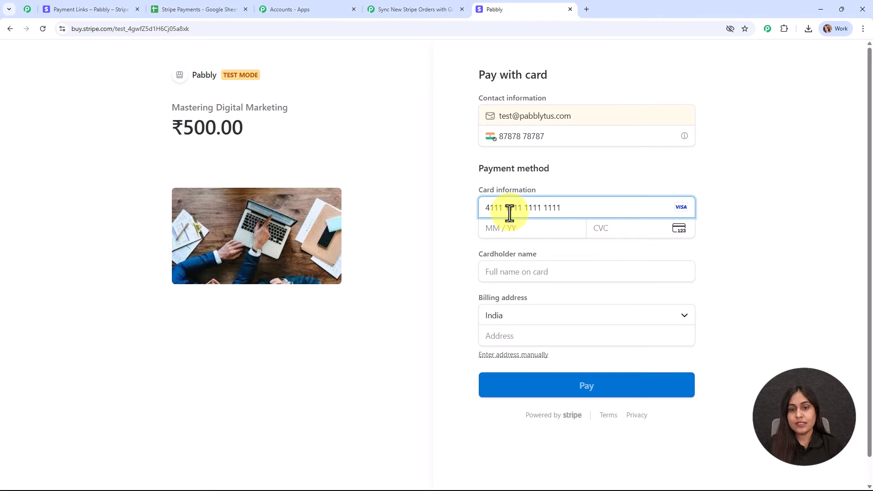
click(518, 230)
text(022)
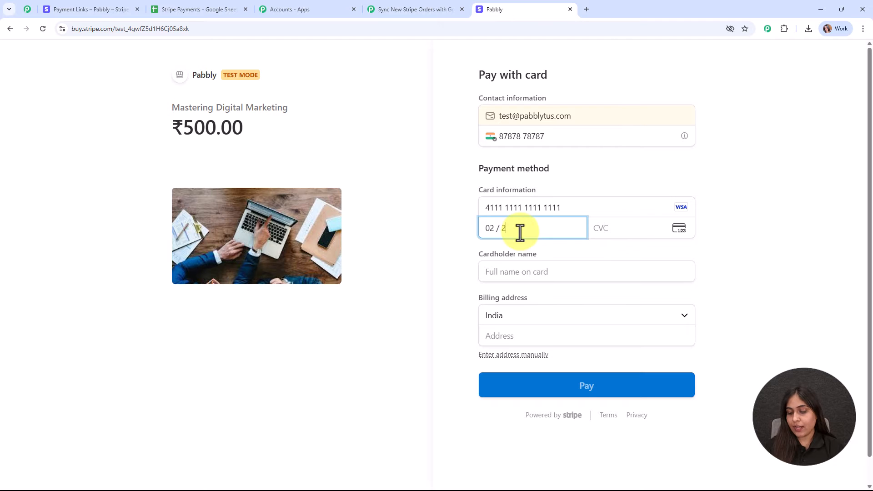
text(029)
click(638, 237)
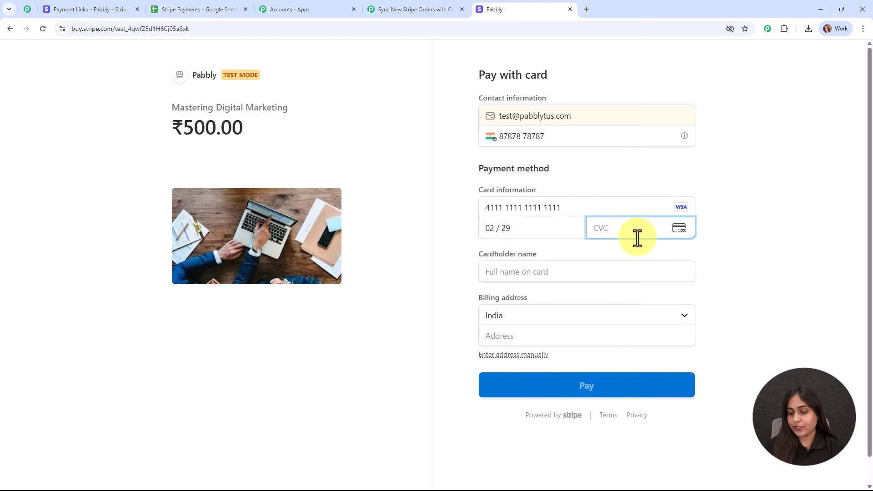
text(123)
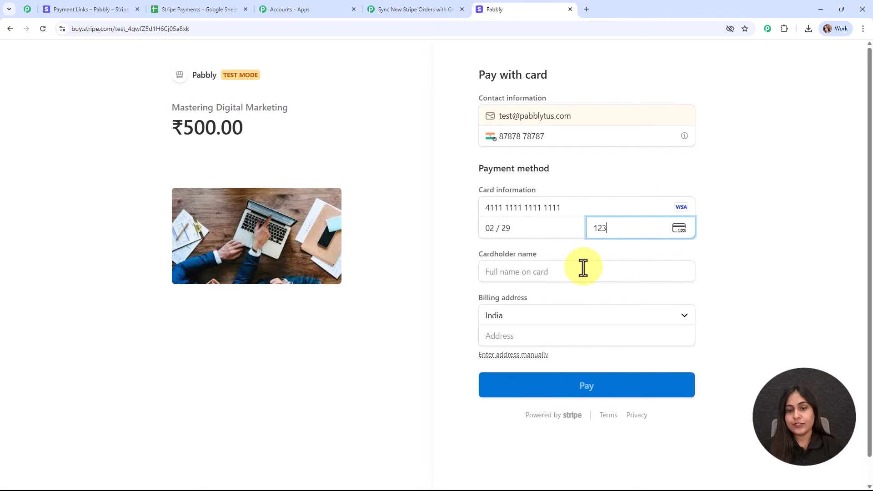
click(584, 268)
text(Te)
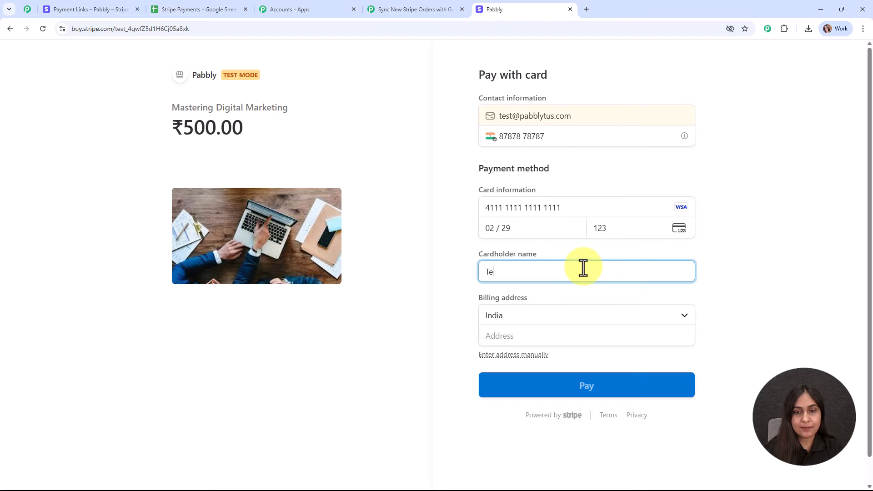
text(st User)
Step: Fill in the billing address, pay the ₹500.00, and decline the browser's save-address prompt
scroll(573, 309, down, 1)
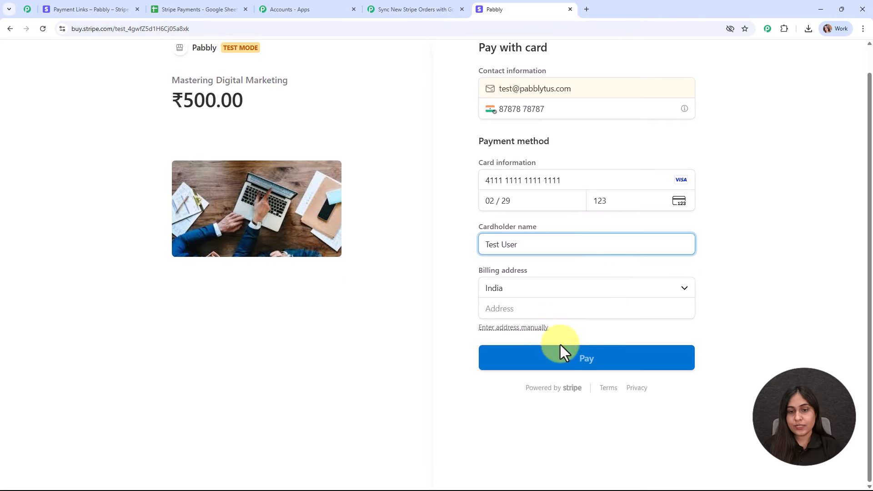
click(553, 302)
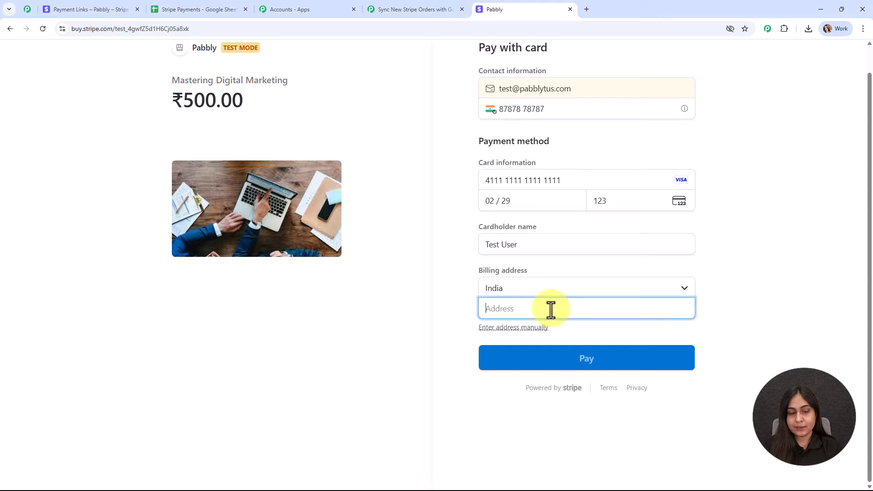
text(123, ABC)
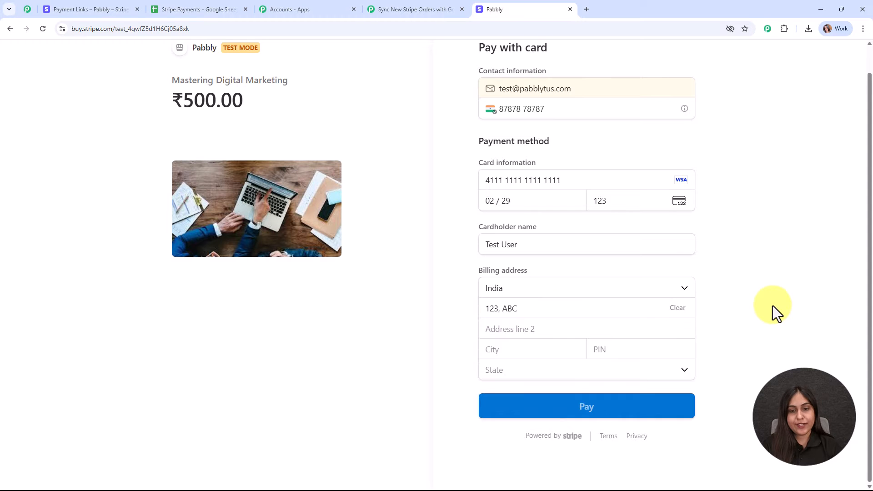
click(517, 350)
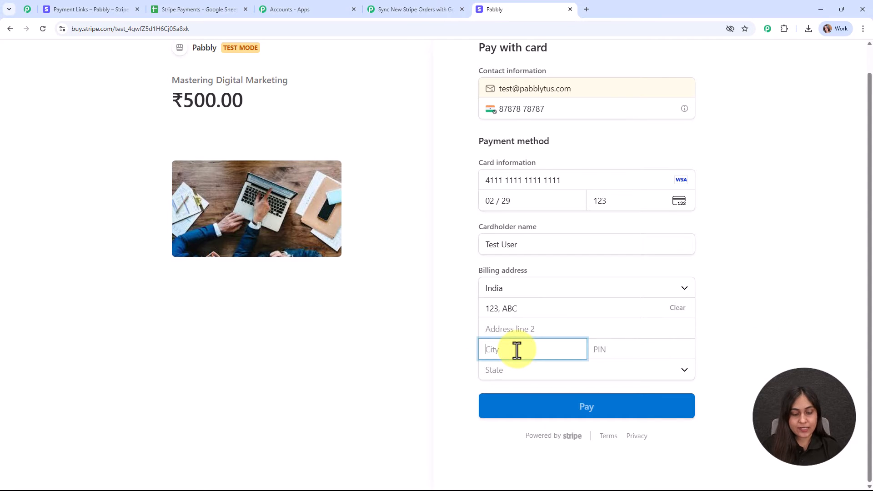
text(Bhopal)
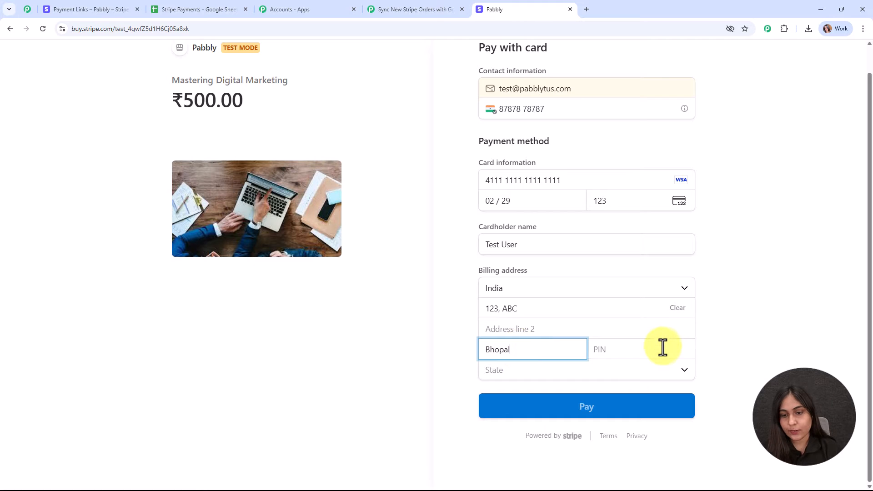
click(663, 349)
click(550, 370)
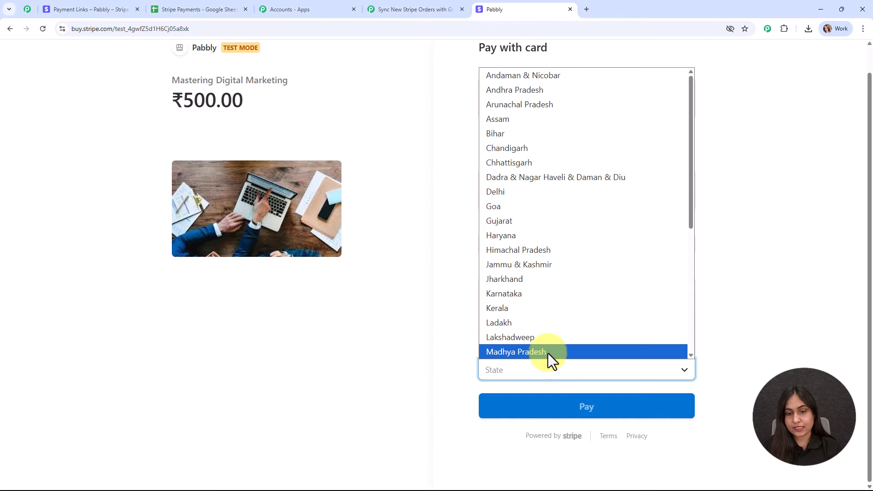
click(547, 353)
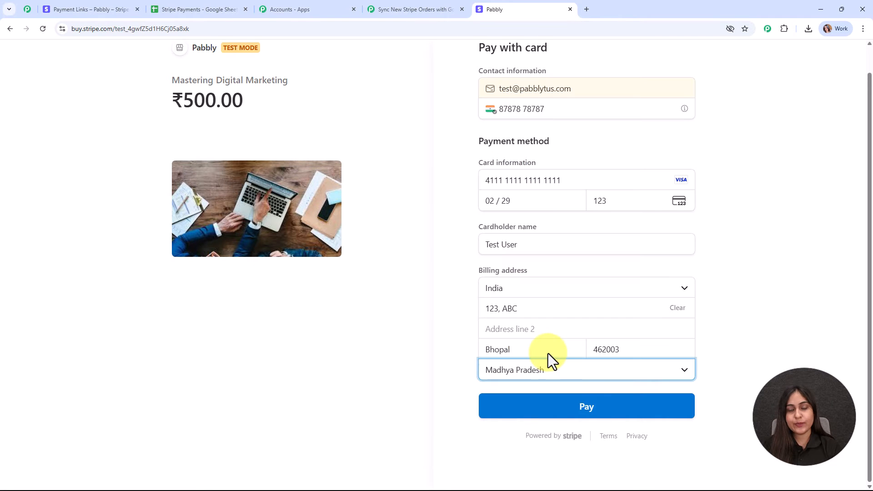
click(601, 414)
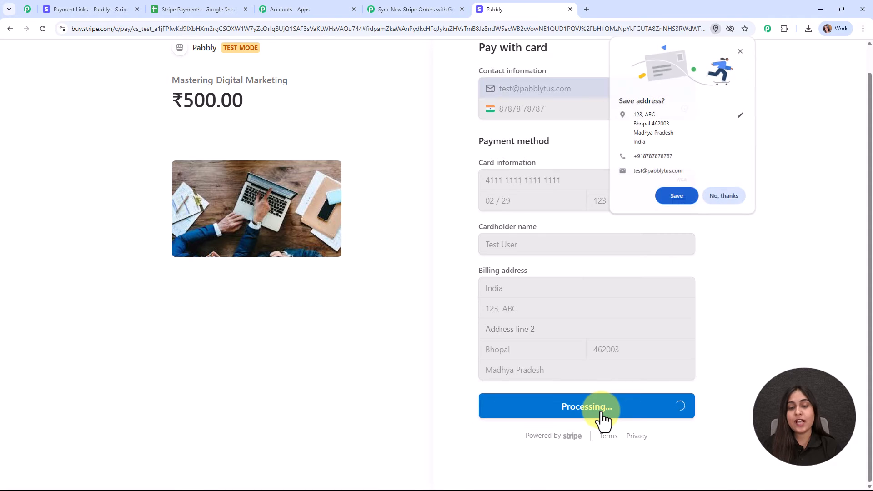
click(720, 193)
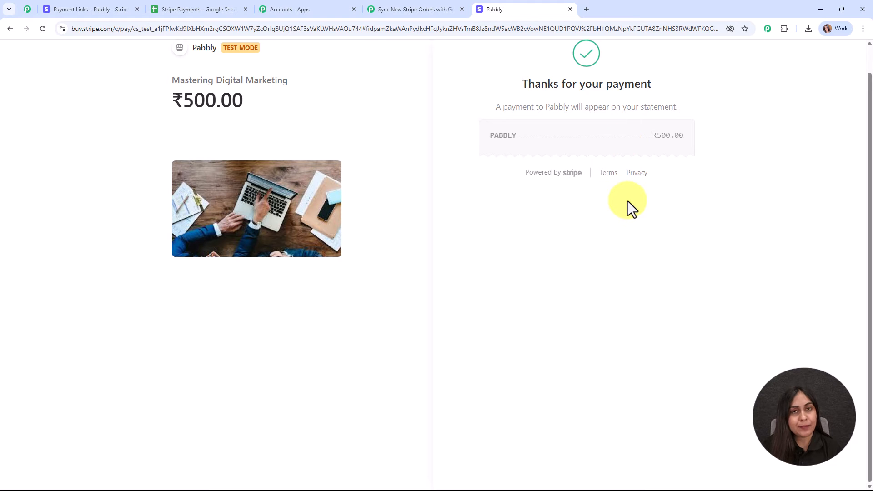
Step: Review the captured Stripe charge response, highlighting the 50000 amount, visa card brand and billing details
click(454, 2)
scroll(758, 298, down, 4)
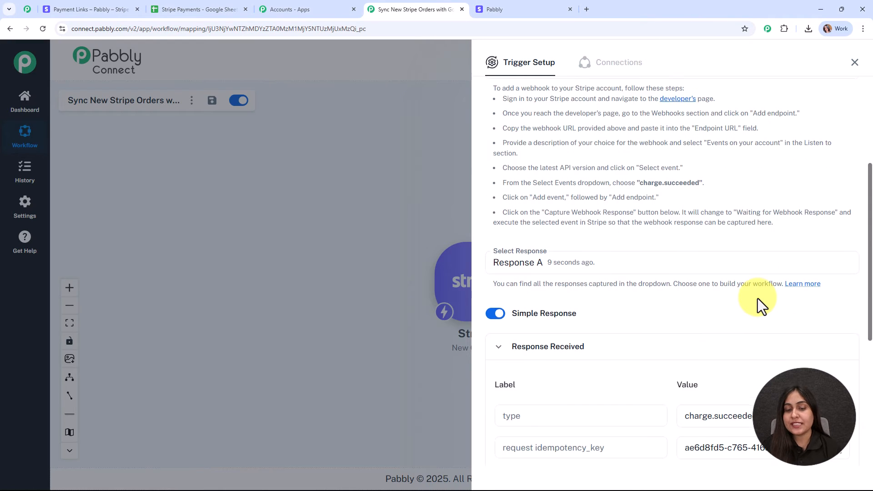
scroll(758, 299, down, 5)
scroll(757, 332, up, 3)
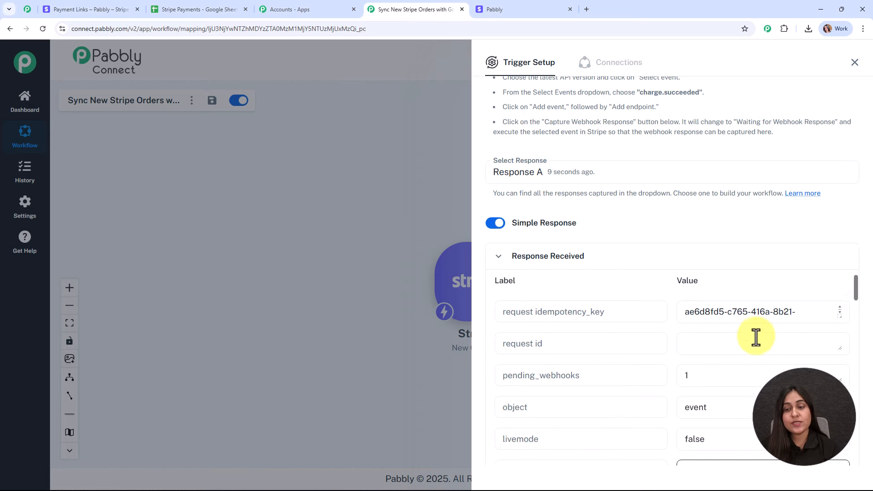
scroll(757, 338, down, 3)
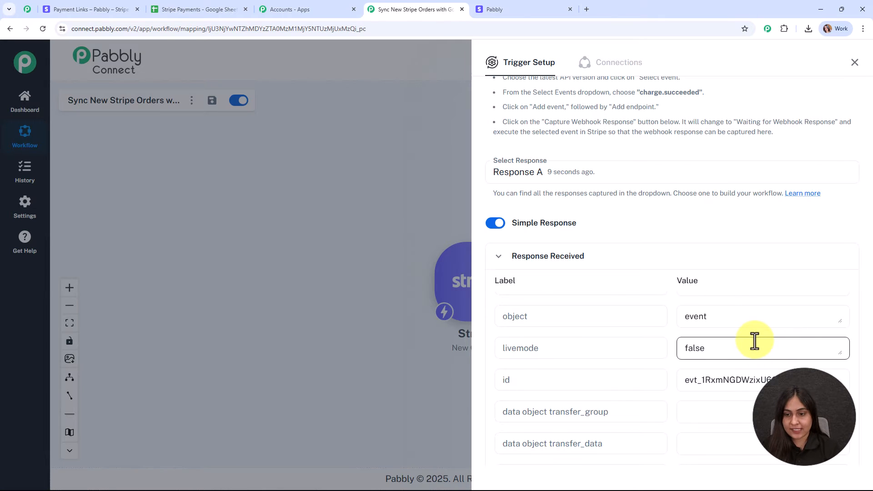
scroll(755, 341, down, 8)
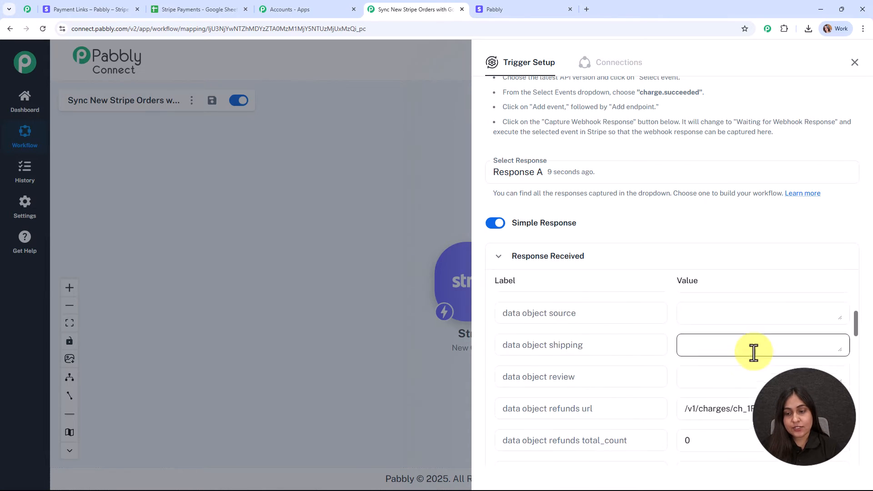
scroll(754, 353, down, 7)
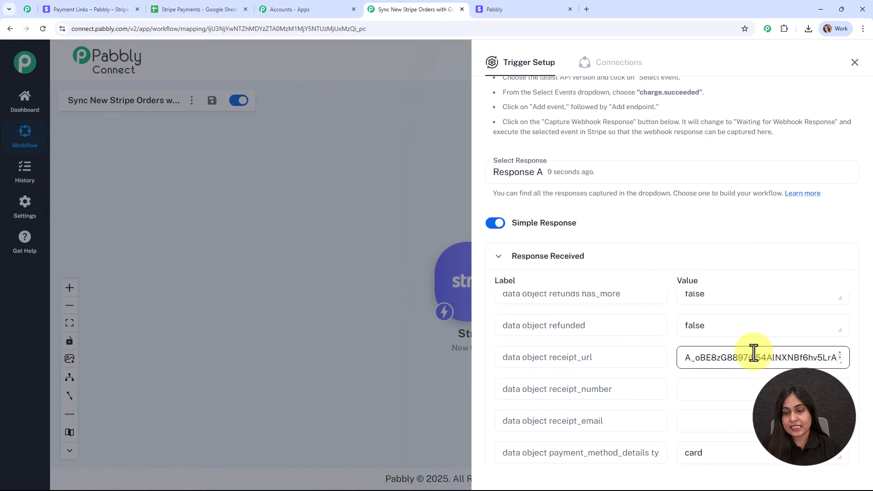
scroll(751, 370, down, 4)
drag(733, 318, 669, 328)
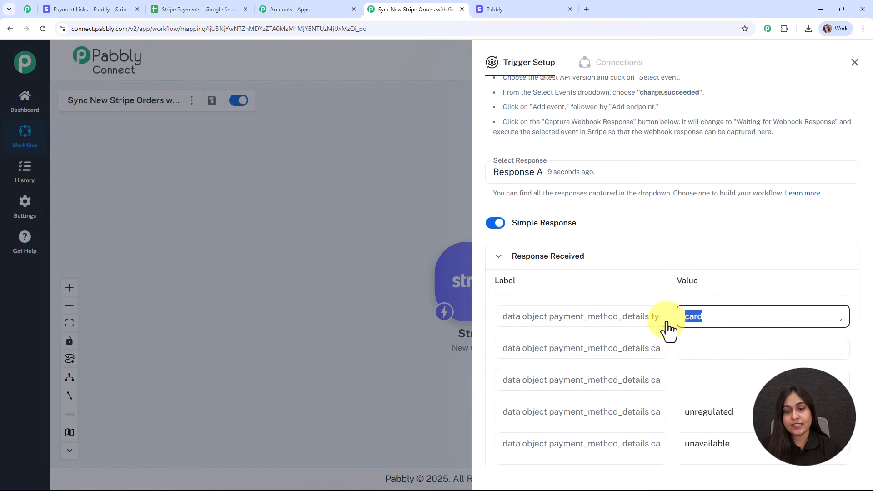
scroll(759, 339, down, 4)
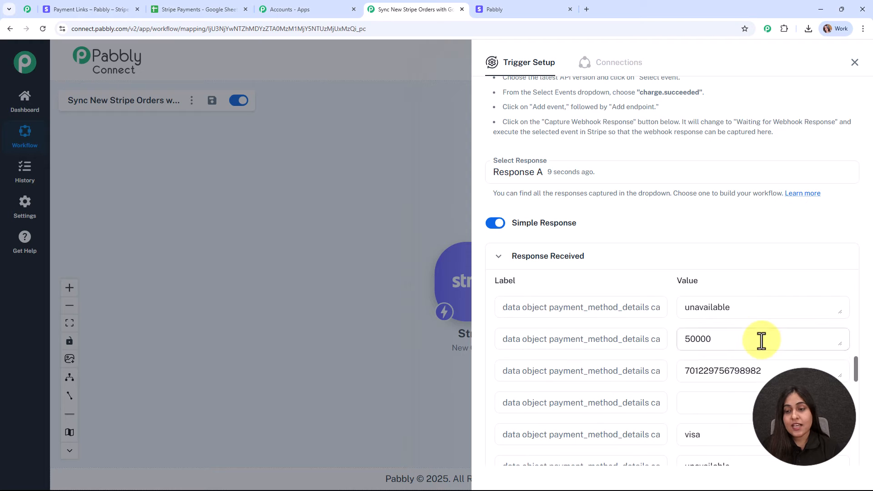
drag(760, 340, 681, 340)
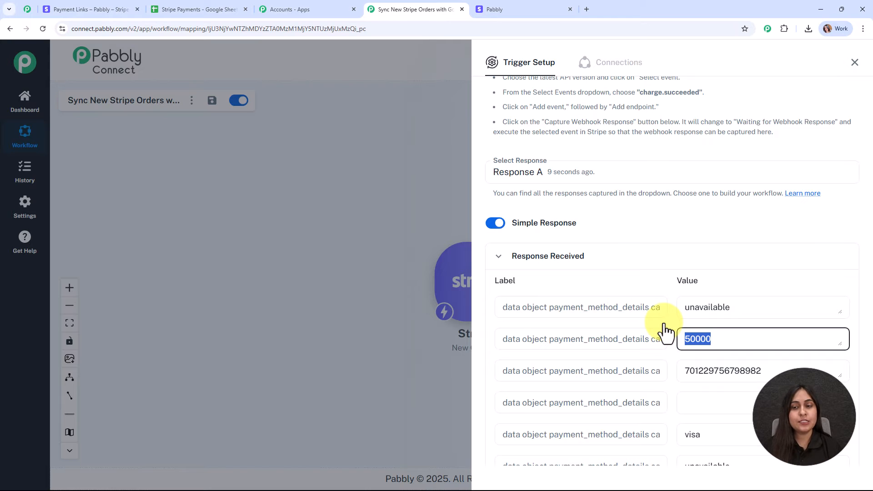
scroll(743, 340, down, 3)
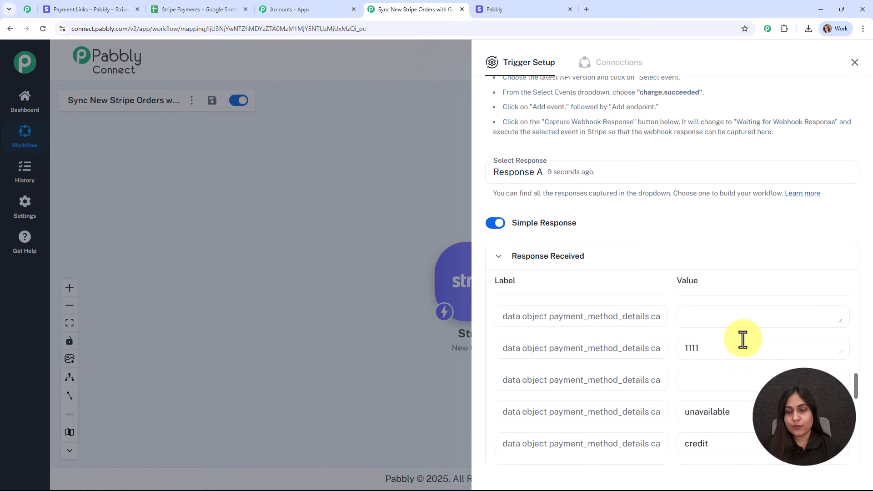
scroll(745, 354, down, 10)
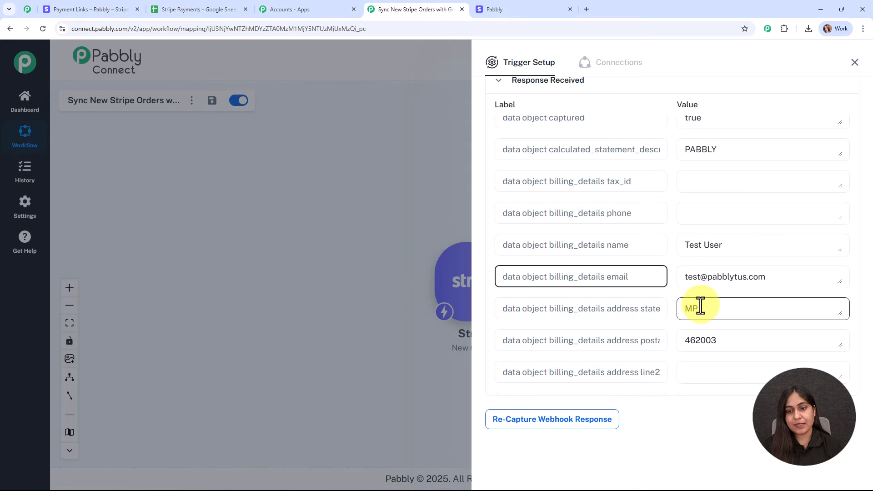
drag(857, 358, 863, 161)
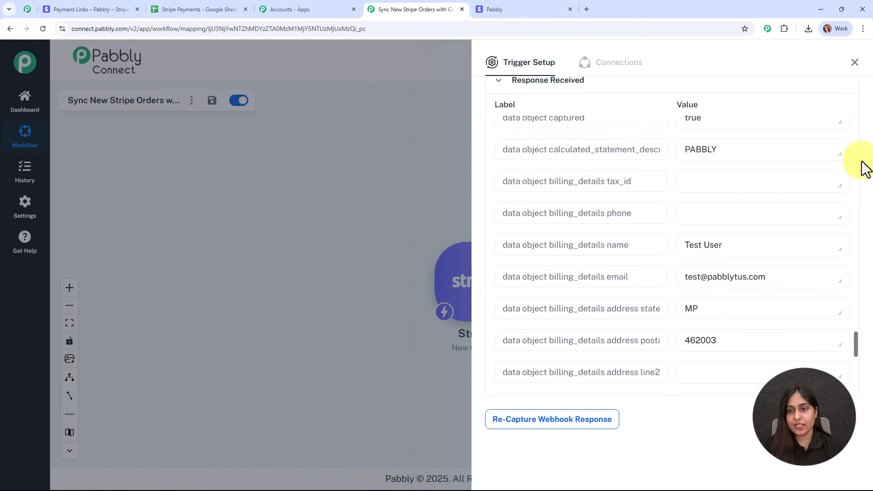
Step: Close Trigger Setup, check the Stripe Payments sheet columns, and add an action after the Stripe trigger
click(858, 64)
drag(488, 296, 304, 211)
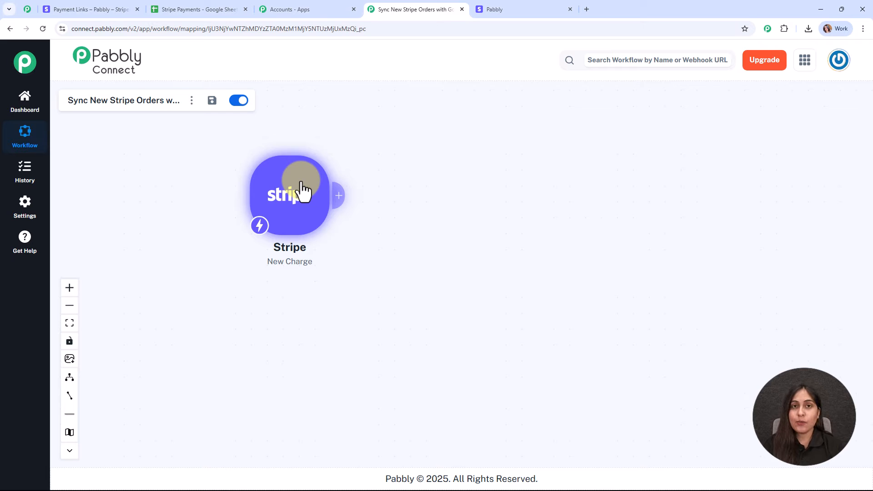
click(184, 10)
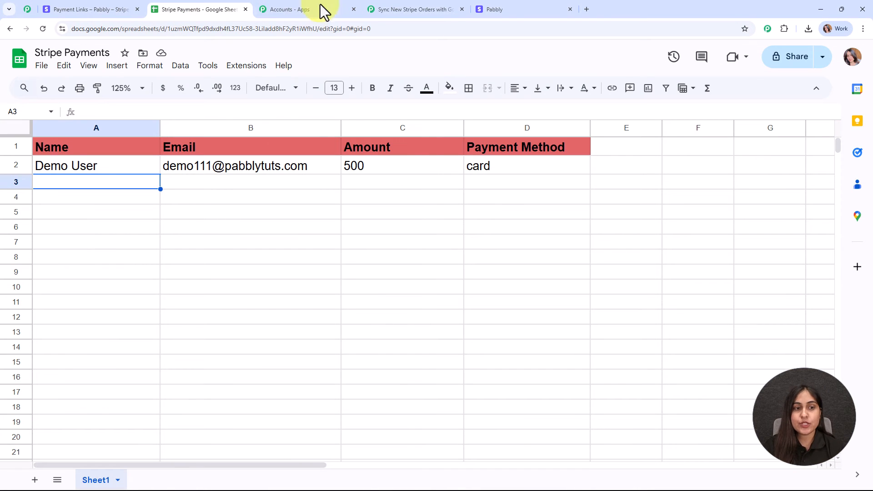
click(419, 7)
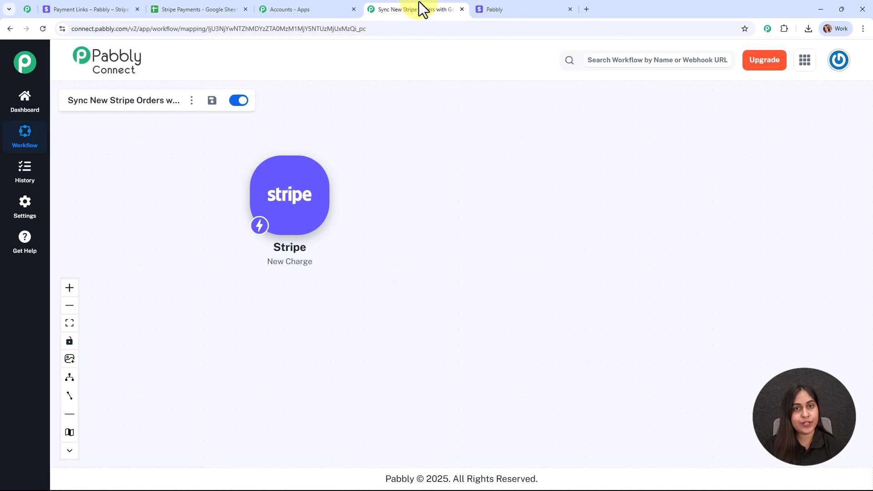
click(337, 200)
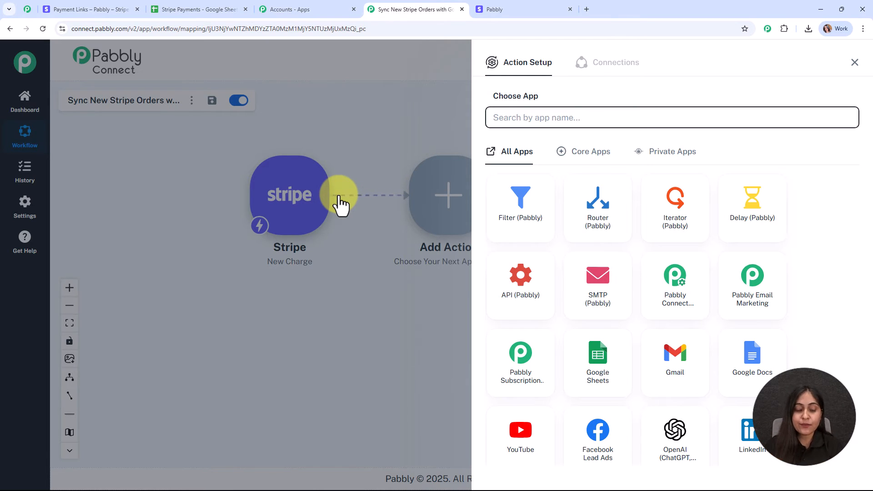
Step: Choose Number Formatter (Pabbly) with the Perform Math Operation event, connect it, and begin mapping Numbers
text(nu)
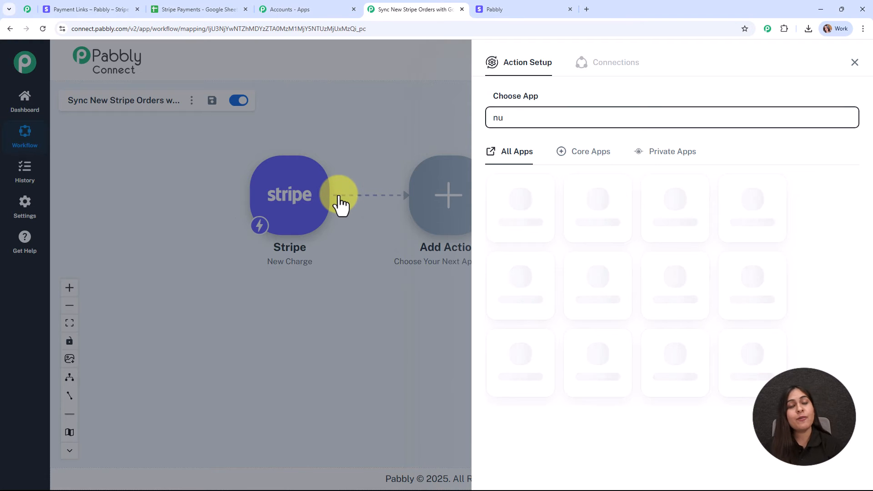
click(538, 302)
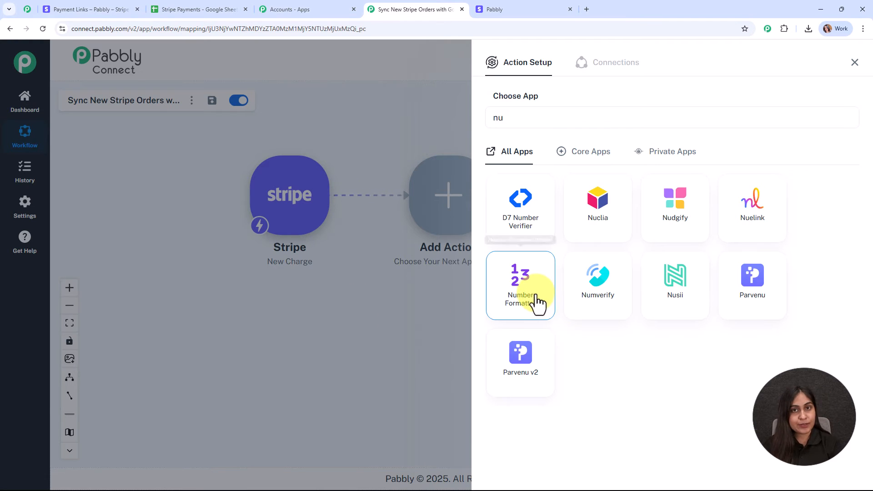
click(532, 170)
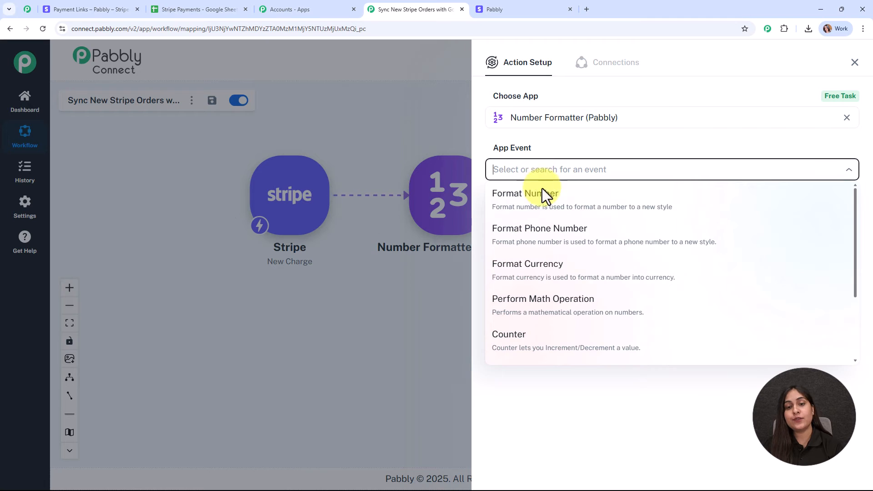
click(554, 309)
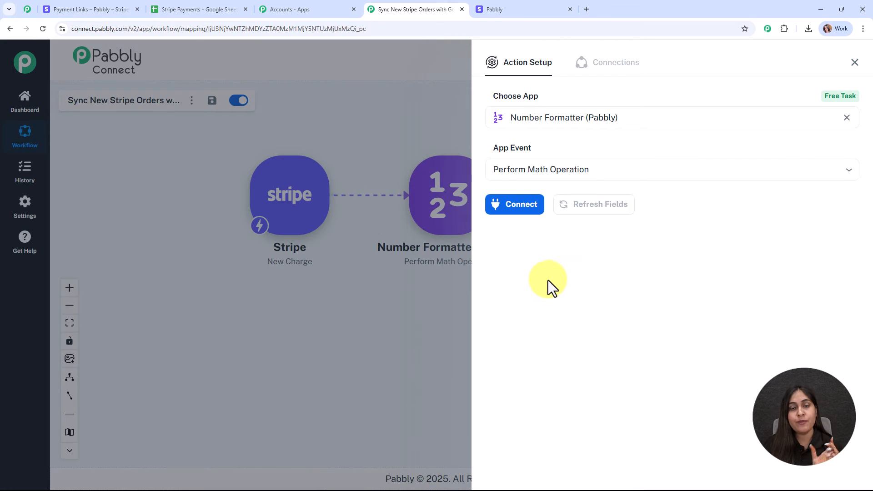
click(520, 207)
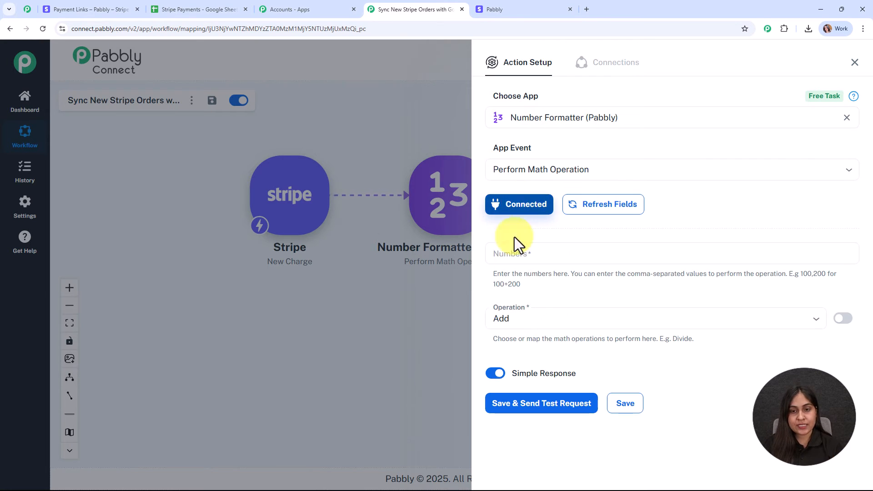
click(546, 253)
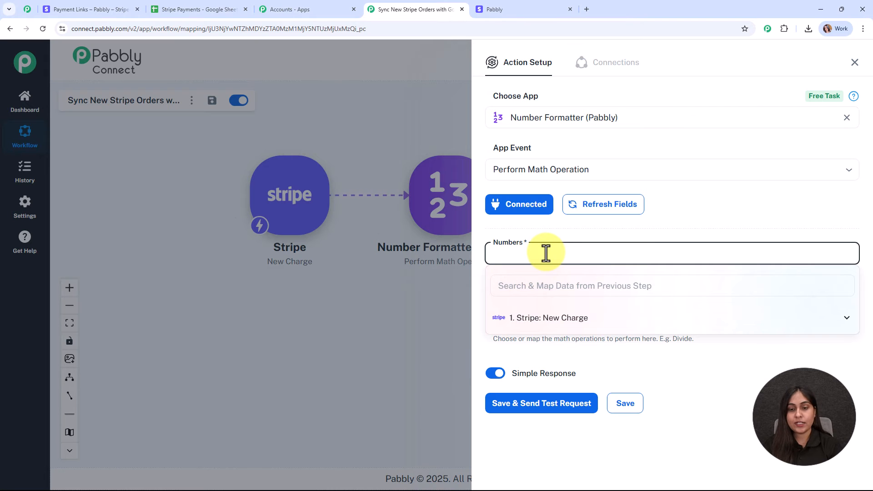
Step: Map amount_captured plus ',100' into Numbers, choose Divide, and test to get result 500
click(541, 285)
text(a)
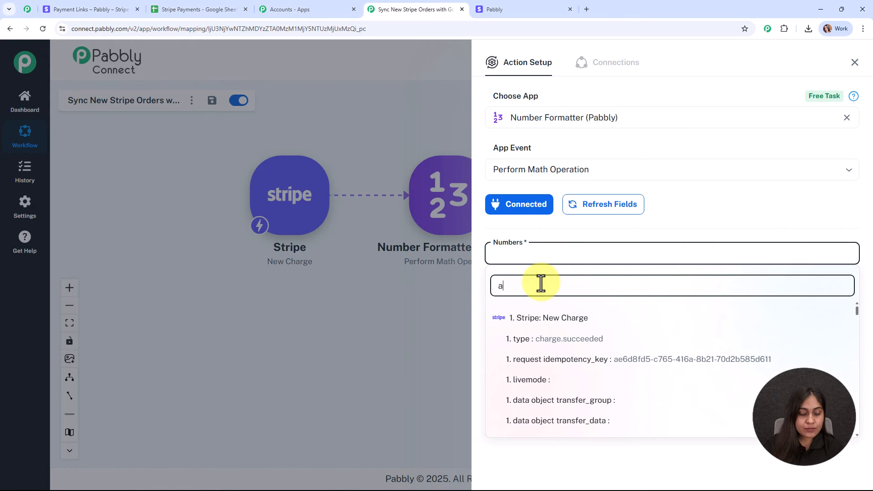
text(mou)
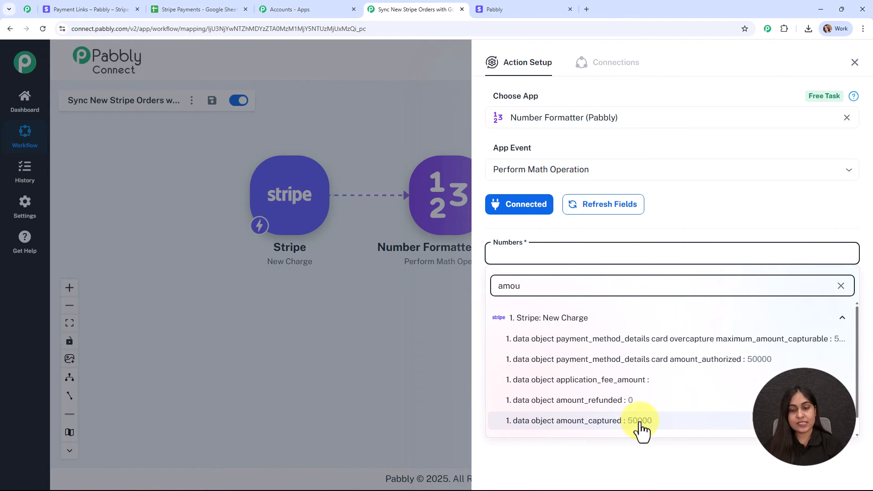
click(642, 422)
click(547, 231)
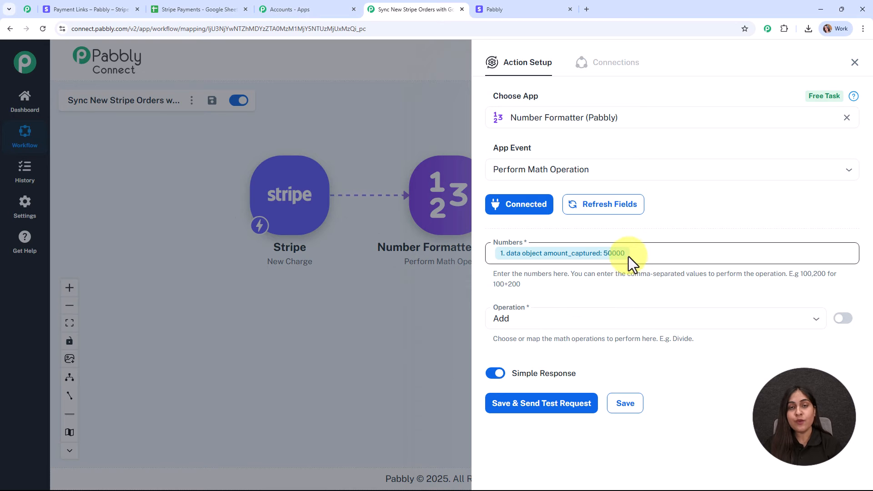
click(646, 256)
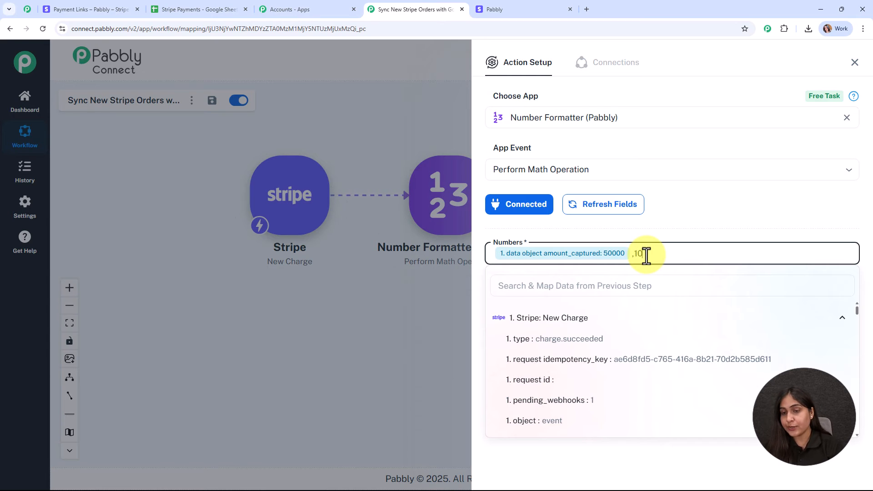
click(572, 231)
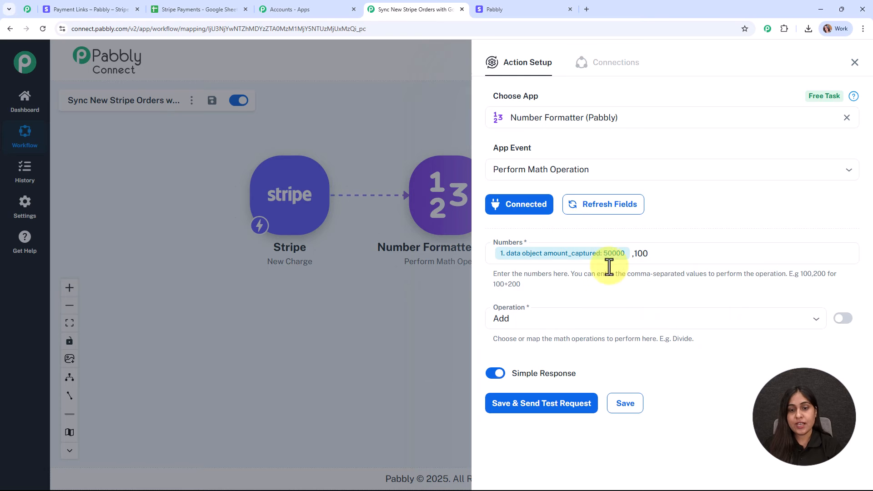
click(534, 327)
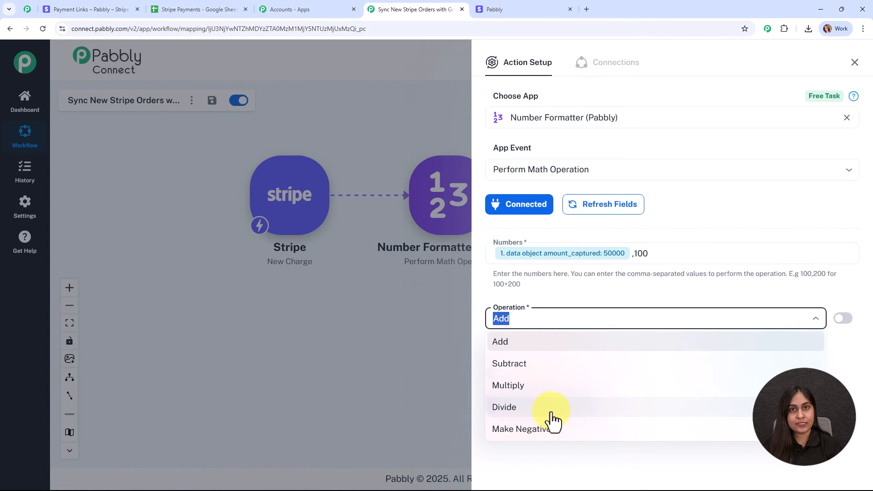
click(552, 416)
click(536, 404)
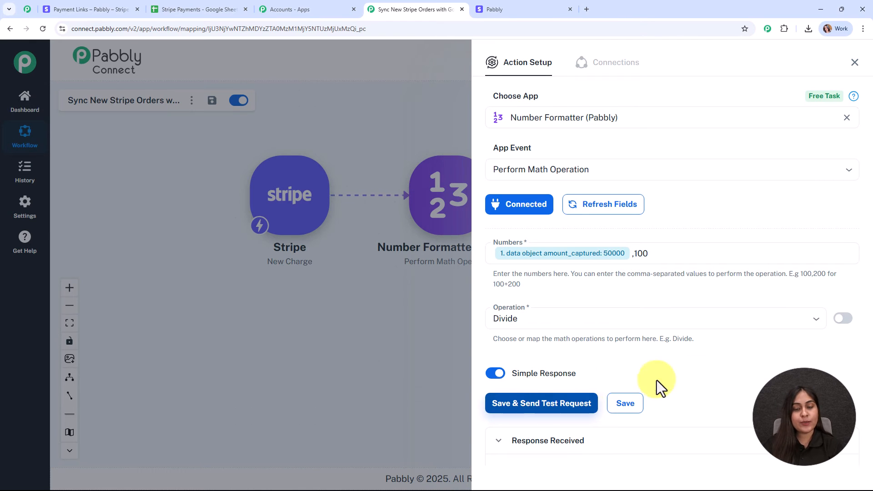
scroll(774, 368, down, 3)
drag(741, 403, 655, 396)
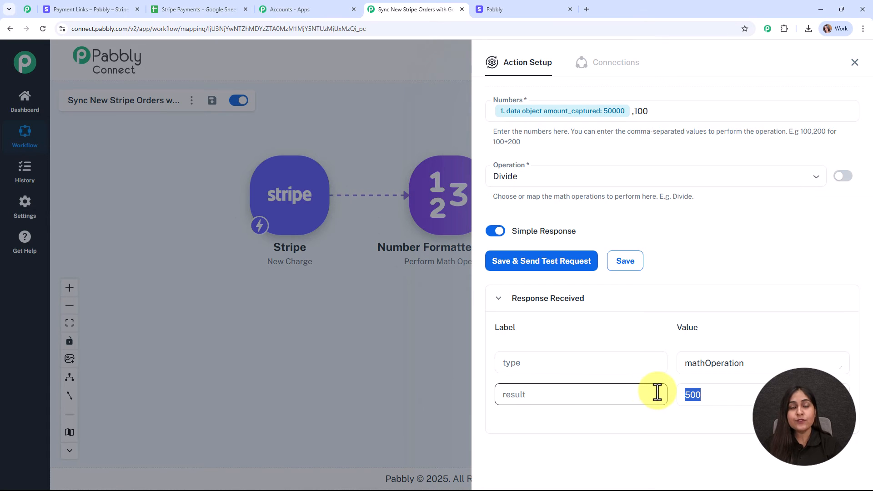
Step: Add a Google Sheets action with the Add New Row event after the Number Formatter
click(855, 64)
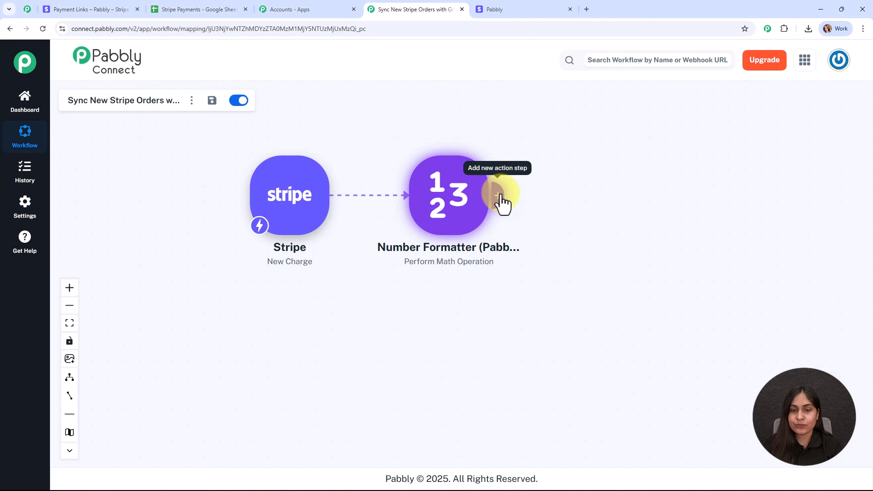
click(498, 196)
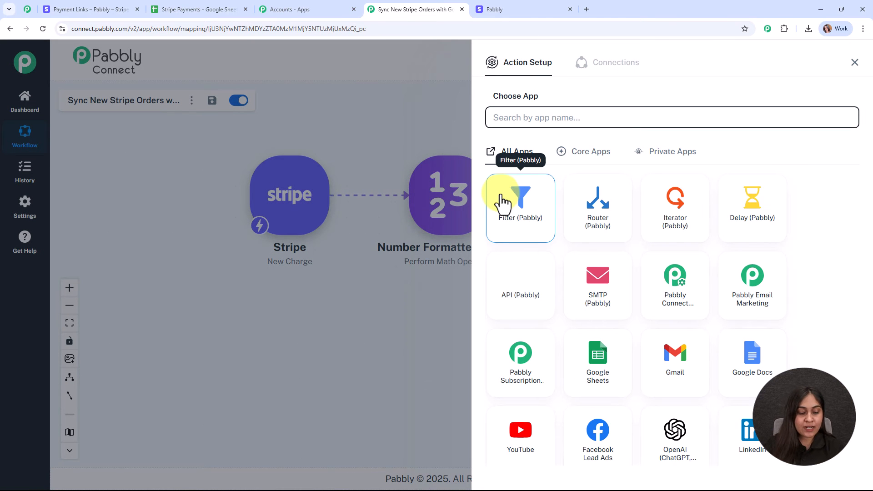
text(sh)
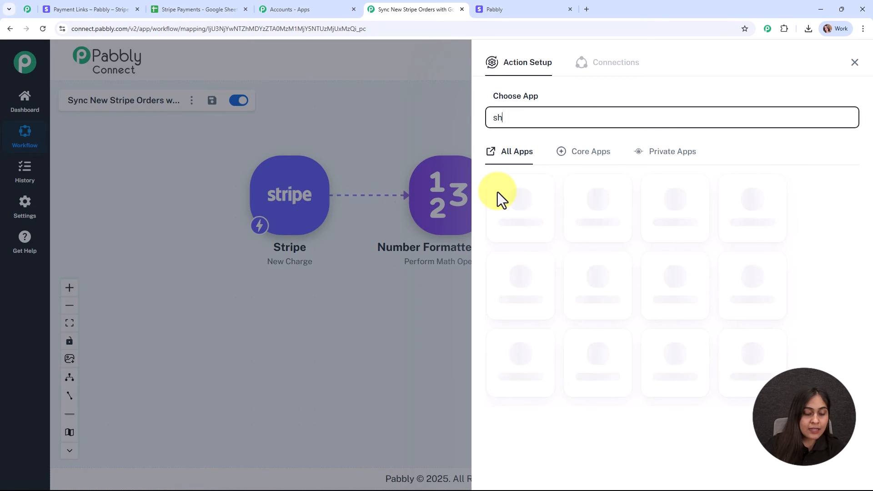
text(ee)
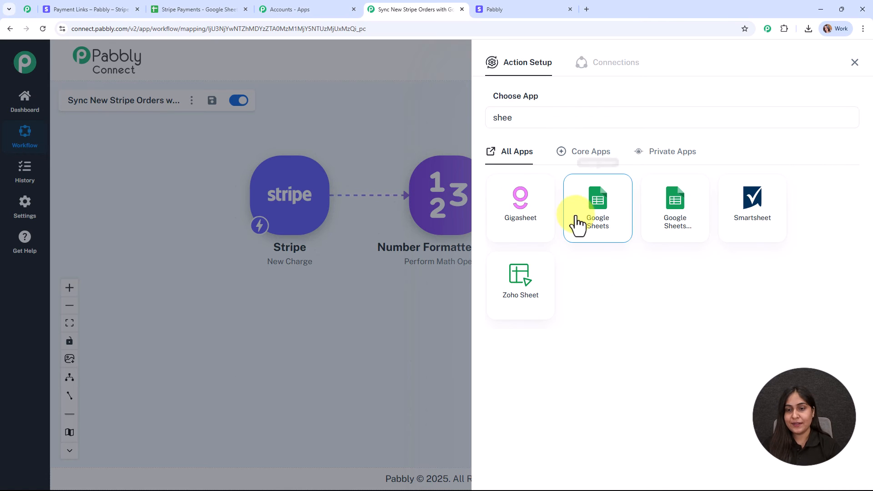
click(578, 222)
click(503, 172)
click(516, 213)
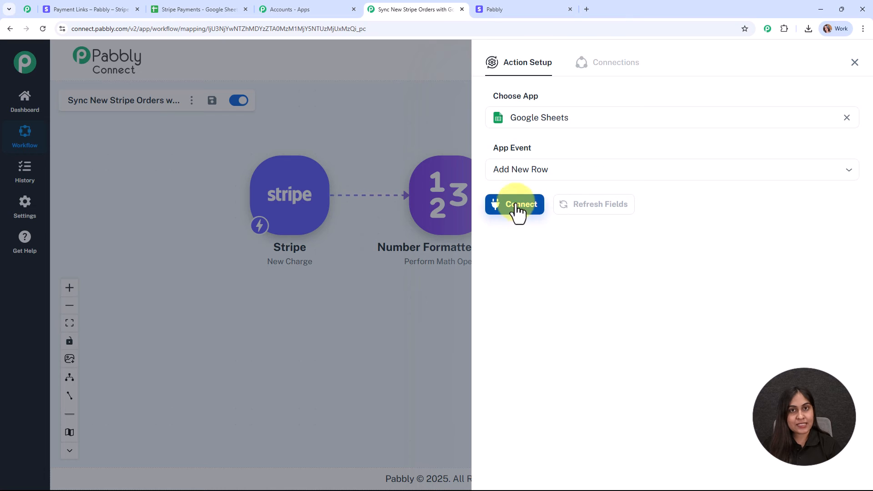
Step: Create a new Google Sheets connection by signing in with Google and allowing access
click(521, 213)
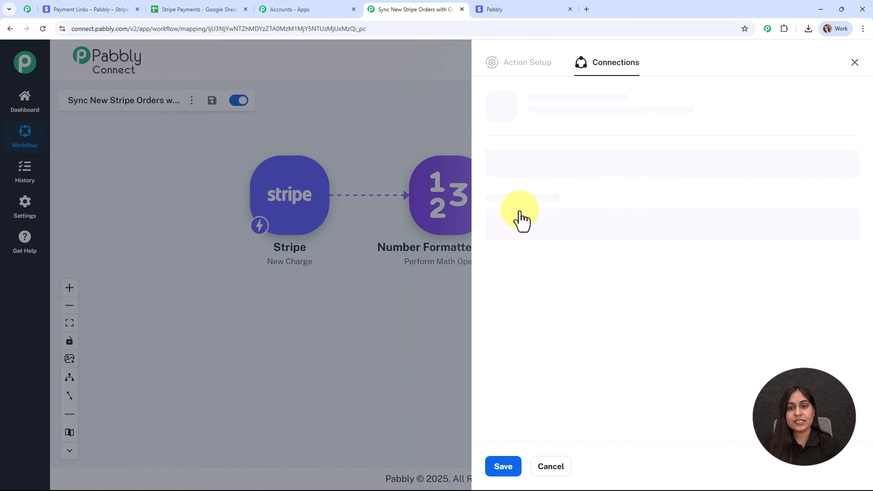
click(508, 155)
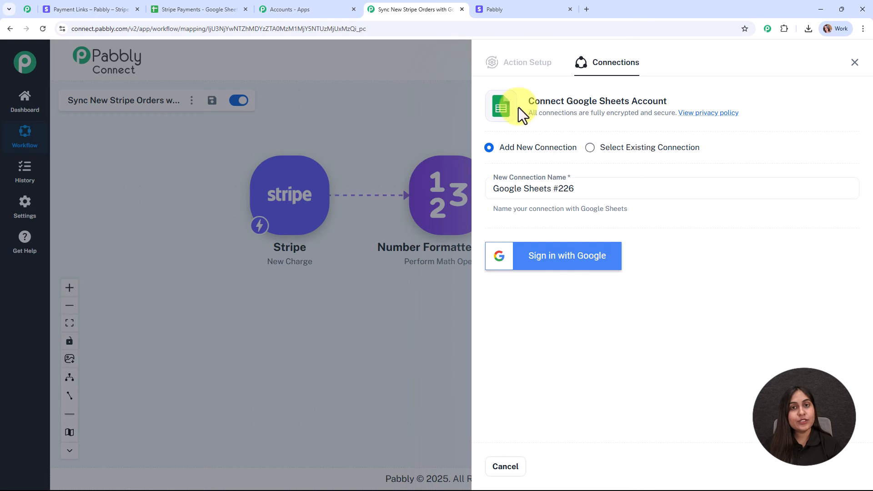
click(567, 266)
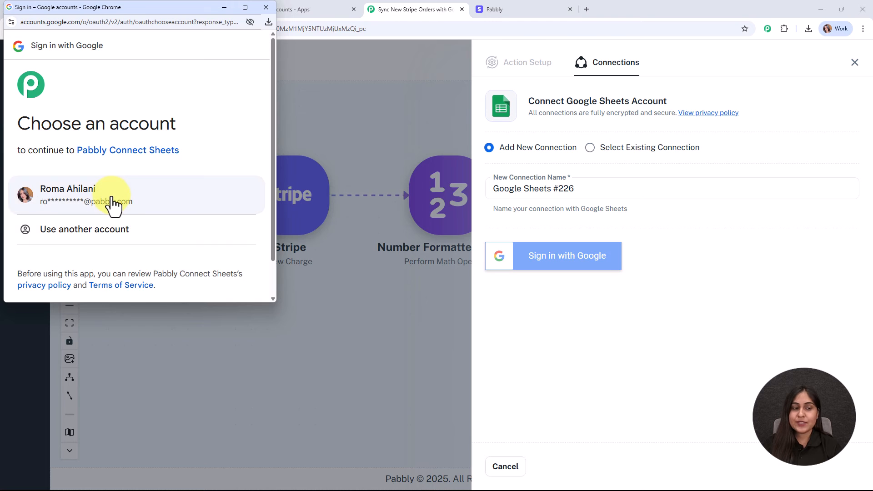
click(112, 200)
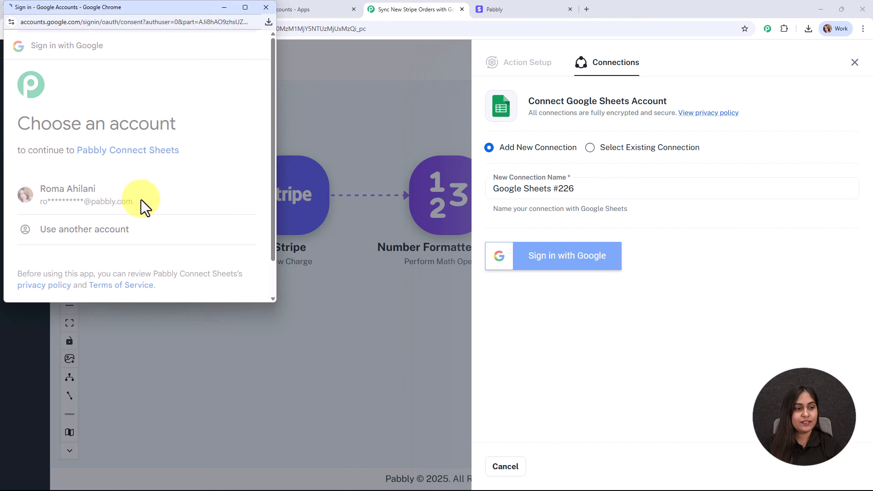
scroll(173, 206, down, 3)
scroll(173, 206, down, 2)
click(178, 255)
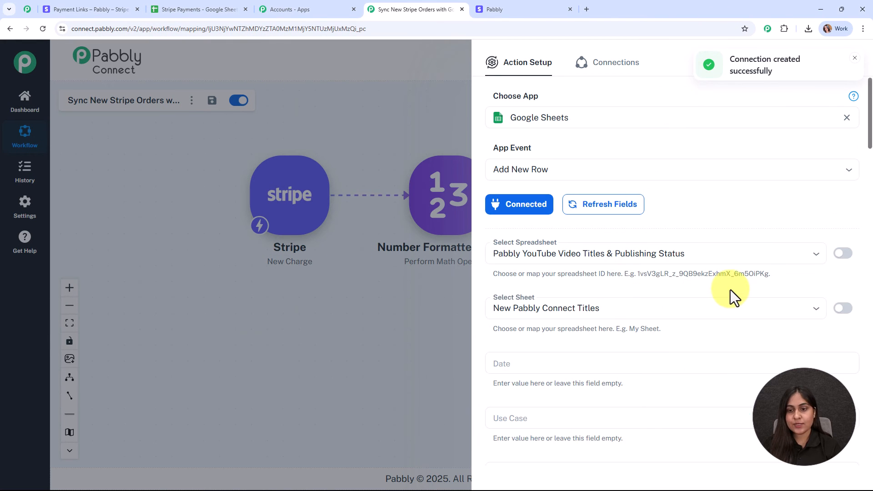
Step: Check the sheet's columns and select the Stripe Payments spreadsheet in the Google Sheets step
scroll(730, 291, down, 2)
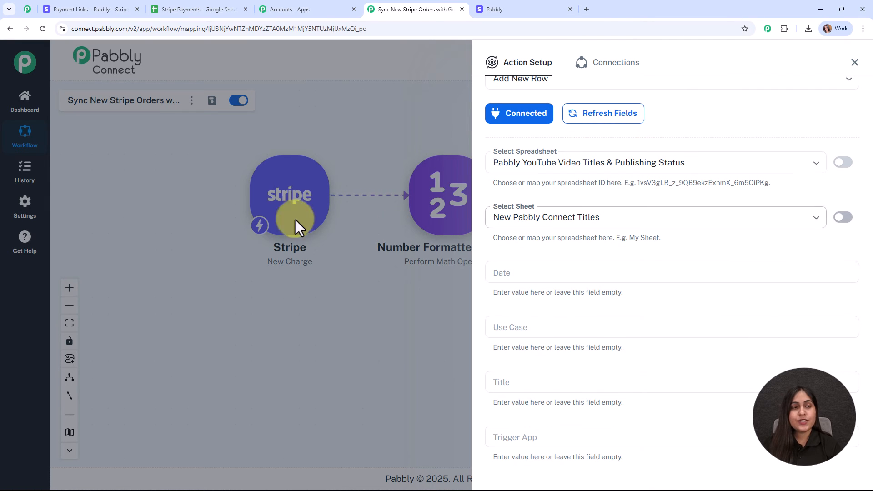
click(201, 4)
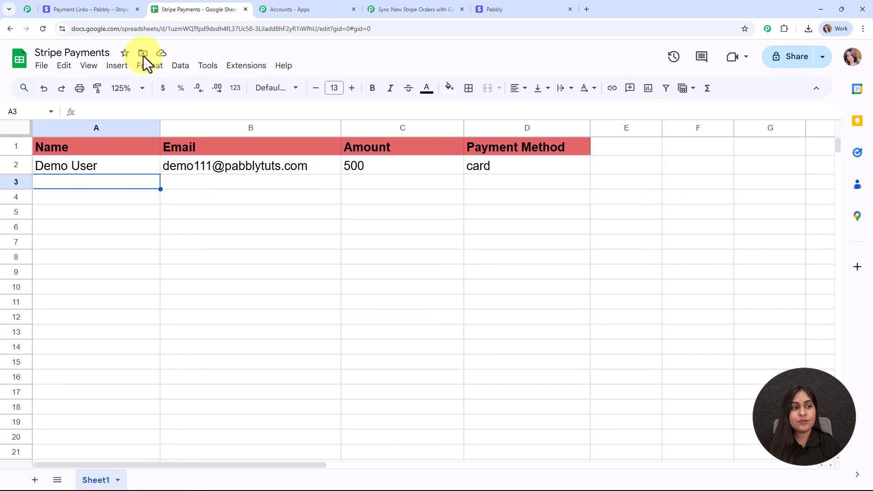
click(382, 4)
click(528, 159)
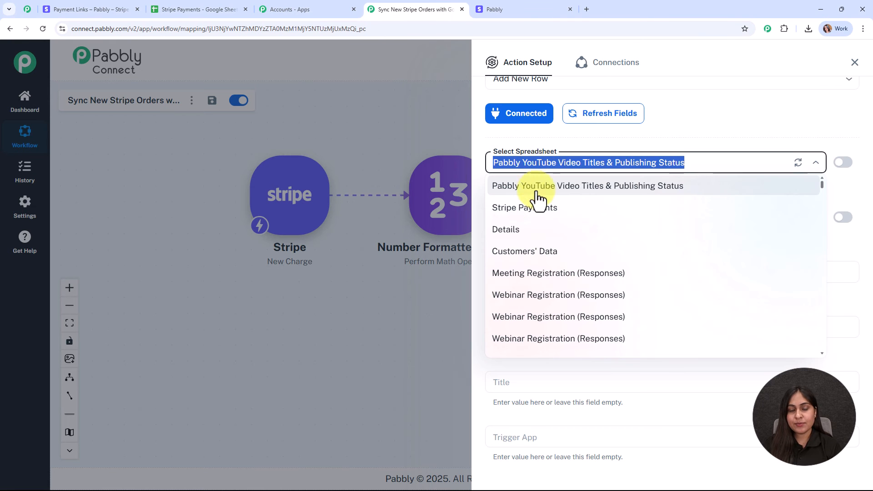
click(541, 209)
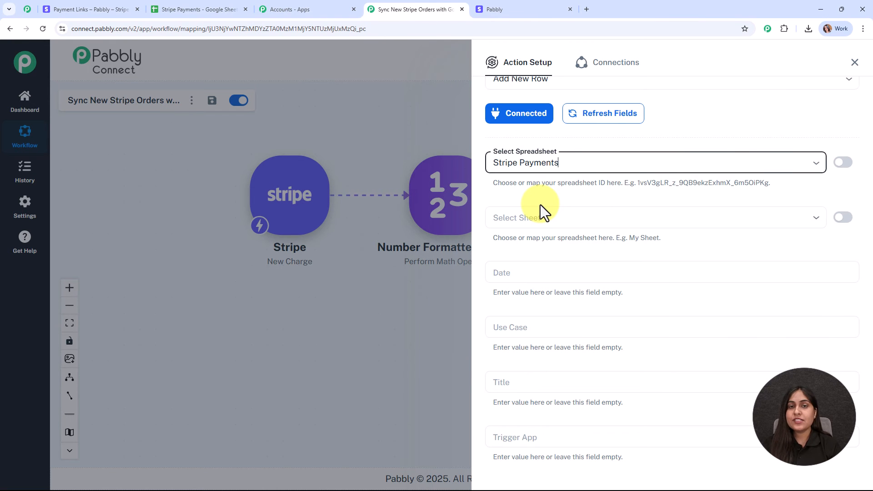
Step: Choose Sheet1 and refresh fields to load Name, Email, Amount and Payment Method
scroll(571, 172, down, 2)
click(523, 132)
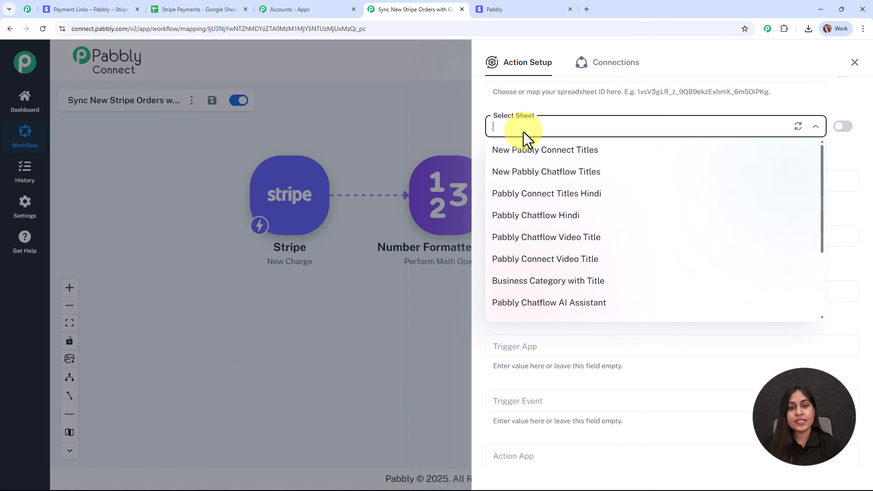
click(798, 128)
click(634, 127)
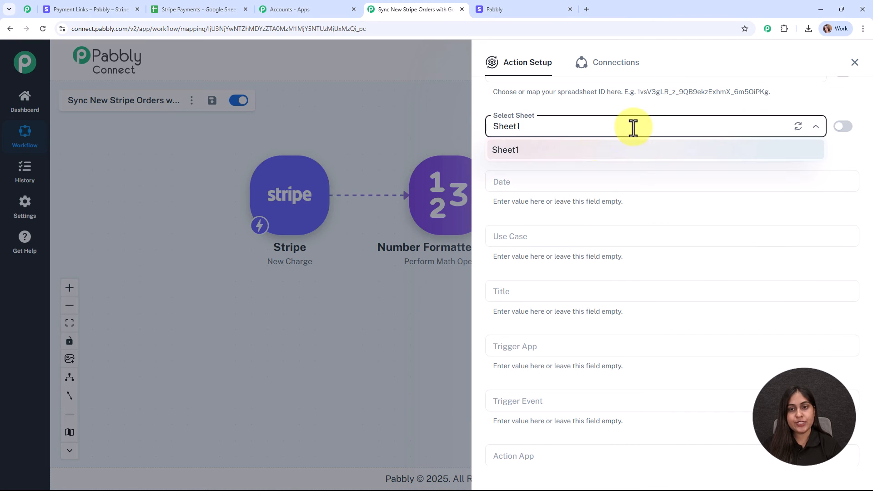
click(582, 152)
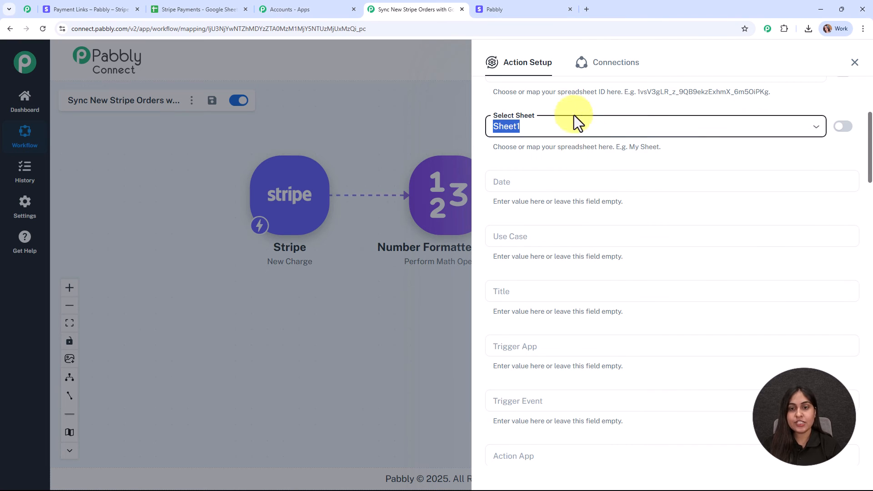
scroll(696, 145, down, 1)
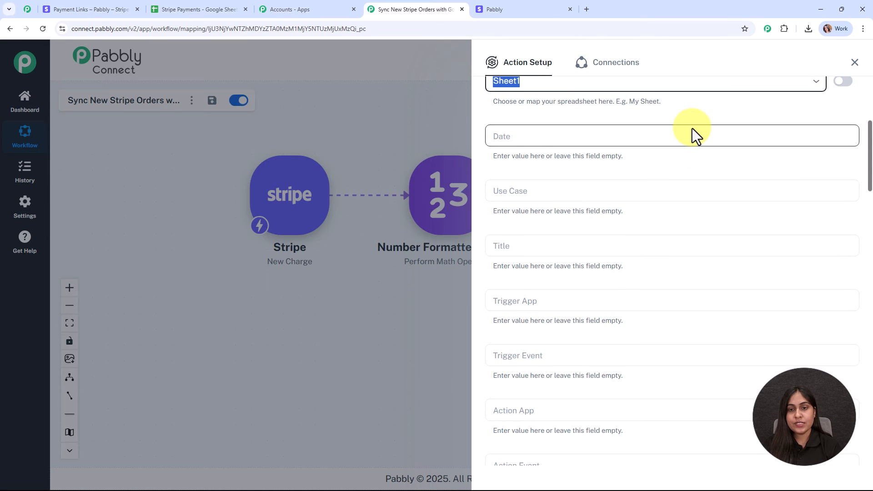
scroll(691, 132, up, 3)
click(603, 120)
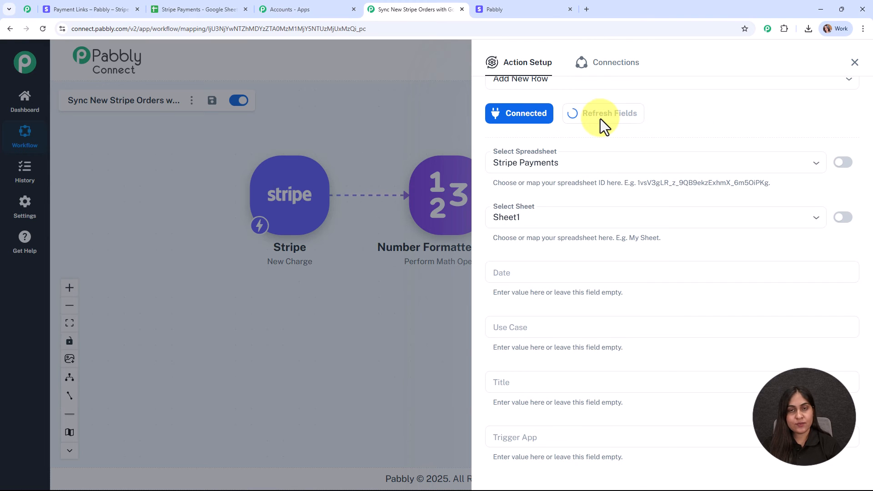
scroll(699, 145, down, 3)
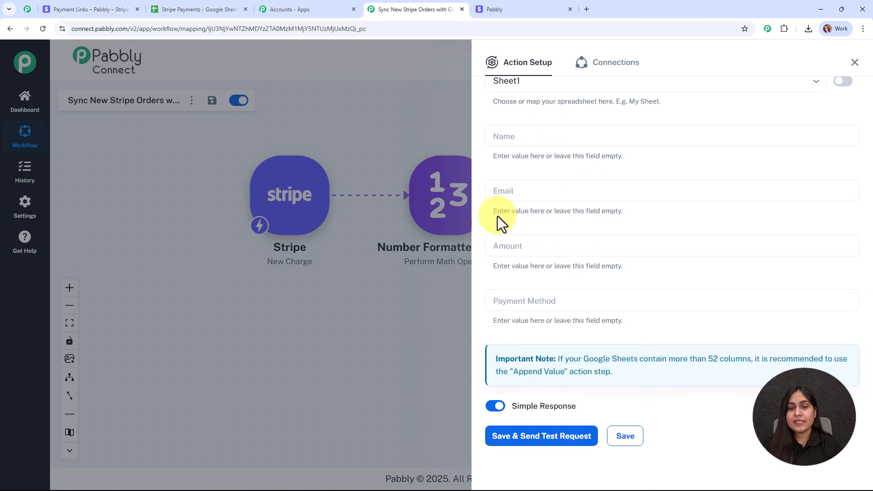
Step: After checking the sheet's columns, map the Stripe billing name into the Name field
click(182, 8)
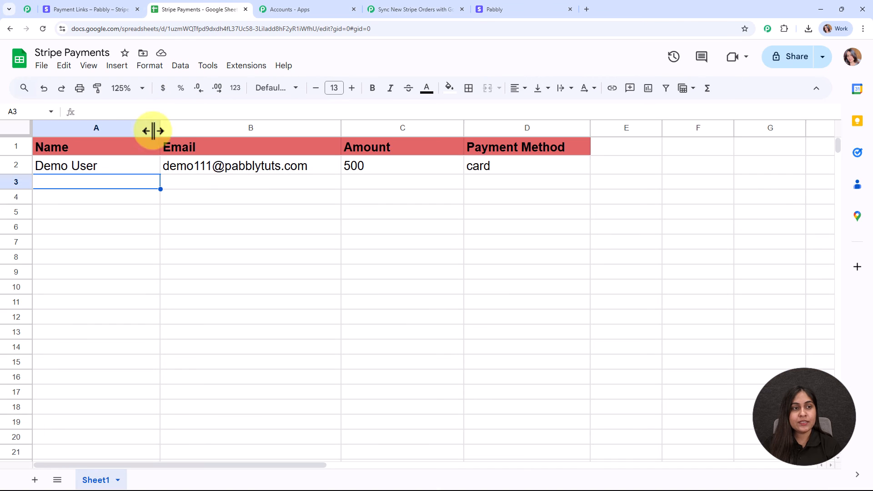
click(409, 9)
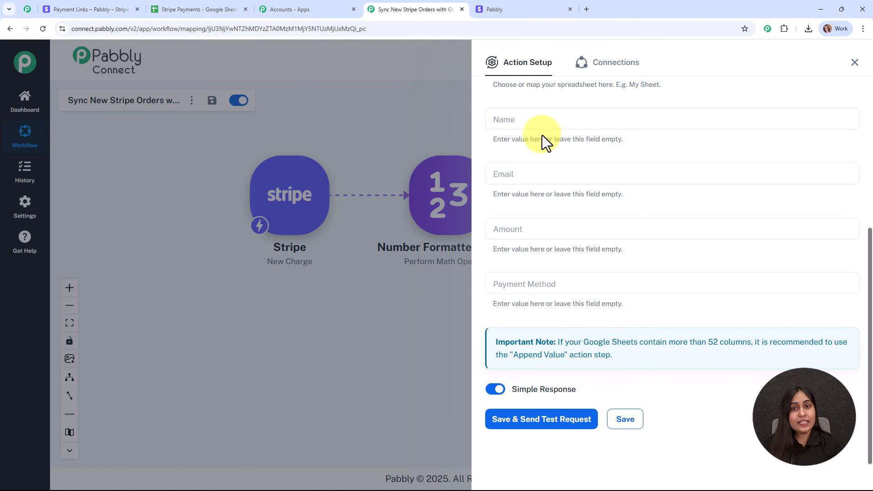
click(510, 124)
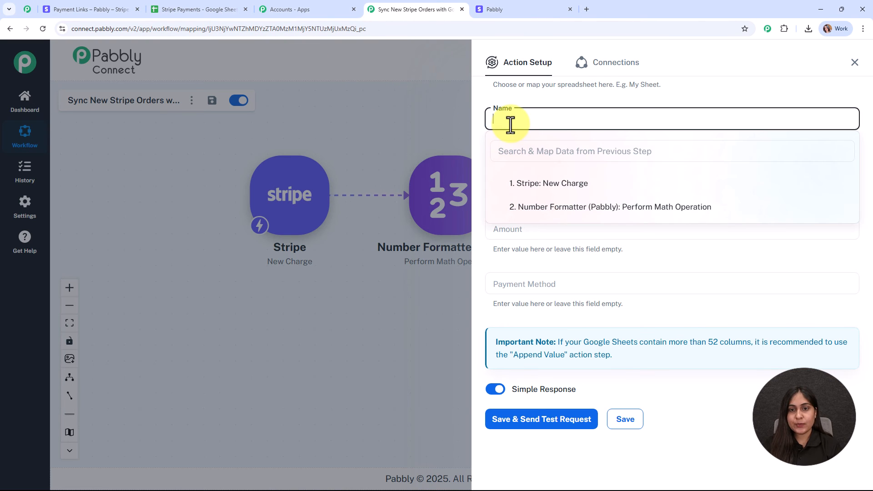
click(537, 151)
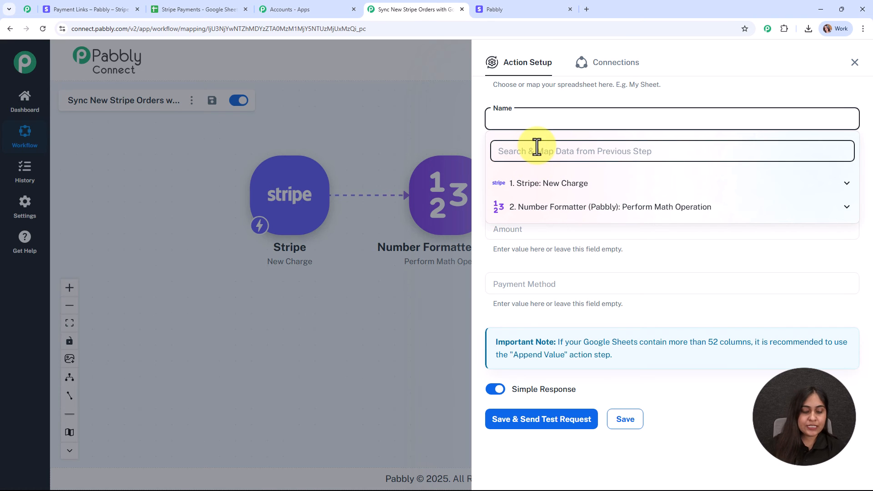
text(Tes)
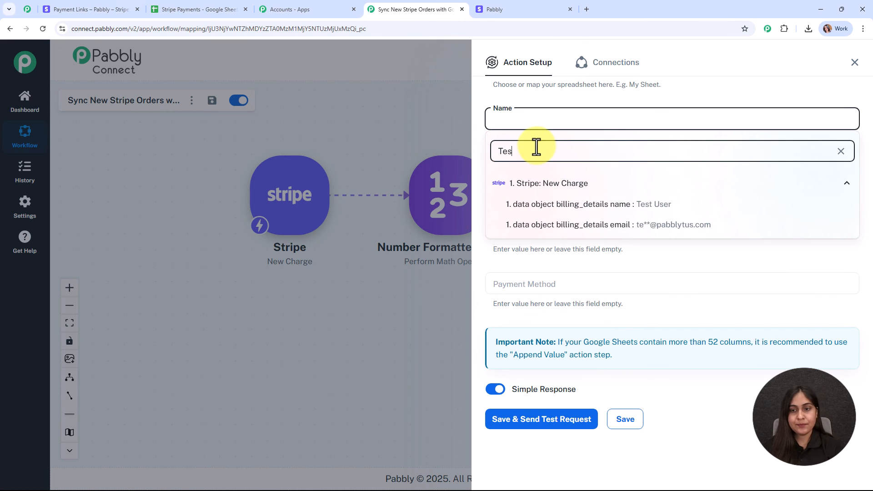
click(632, 205)
click(681, 97)
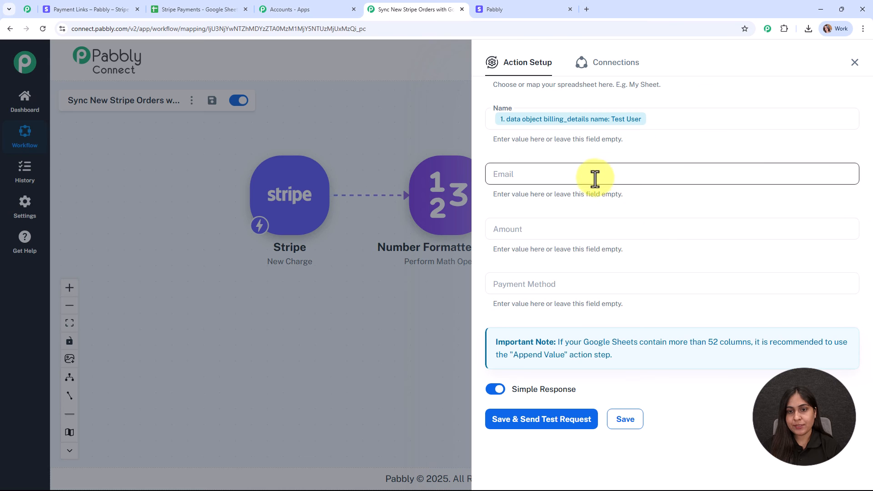
Step: Map the Stripe billing email into Email and the Number Formatter result 500 into Amount
click(593, 177)
click(581, 203)
text(@)
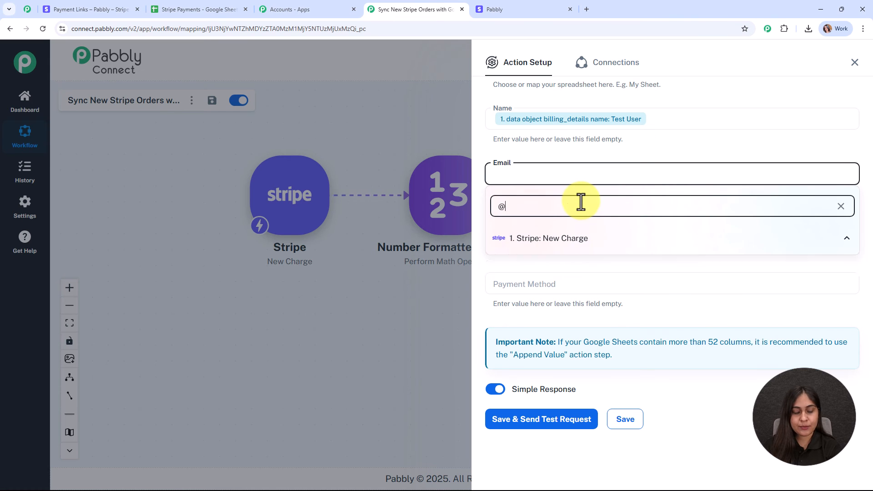
click(623, 269)
click(683, 153)
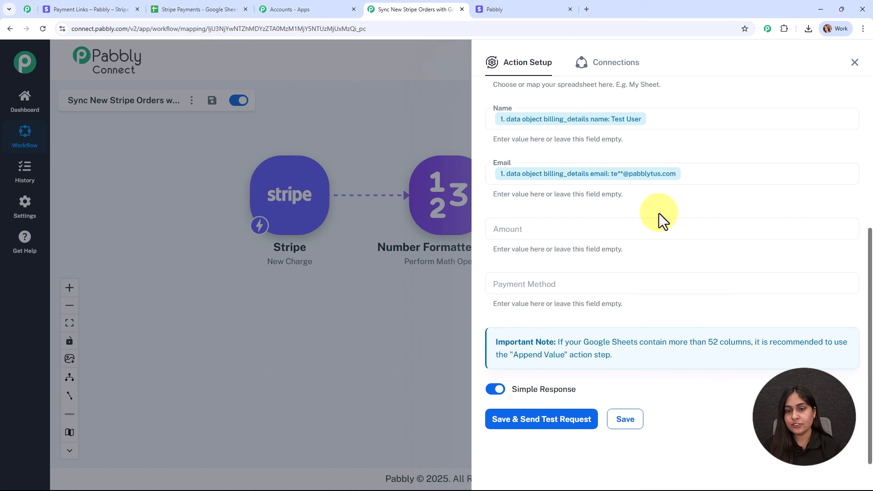
click(577, 231)
click(579, 321)
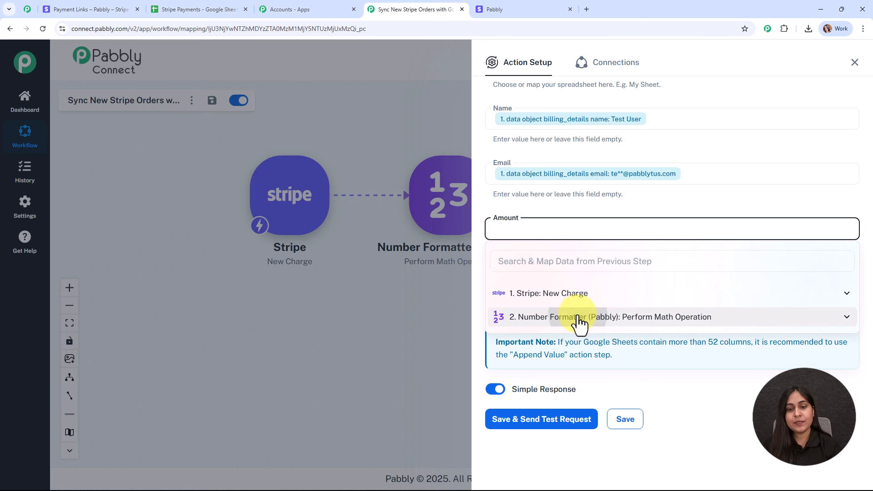
click(551, 359)
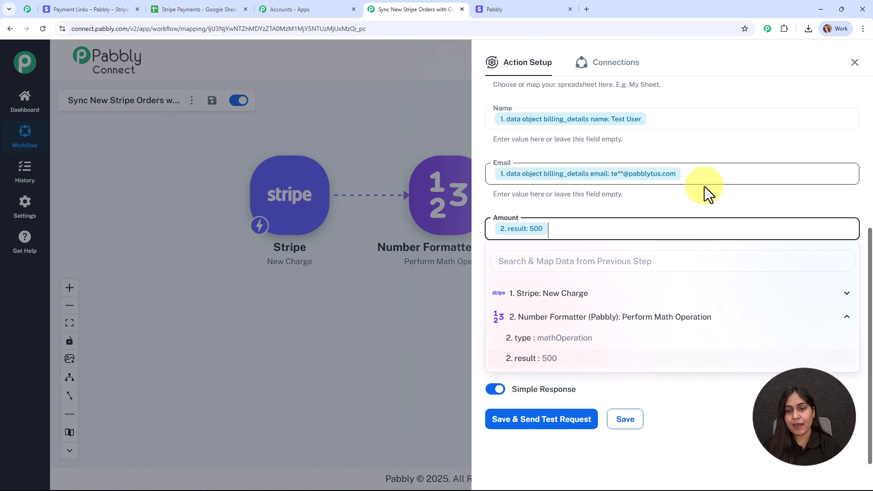
click(702, 197)
Step: Map the Stripe card payment type into Payment Method, then save and send a test row
click(554, 285)
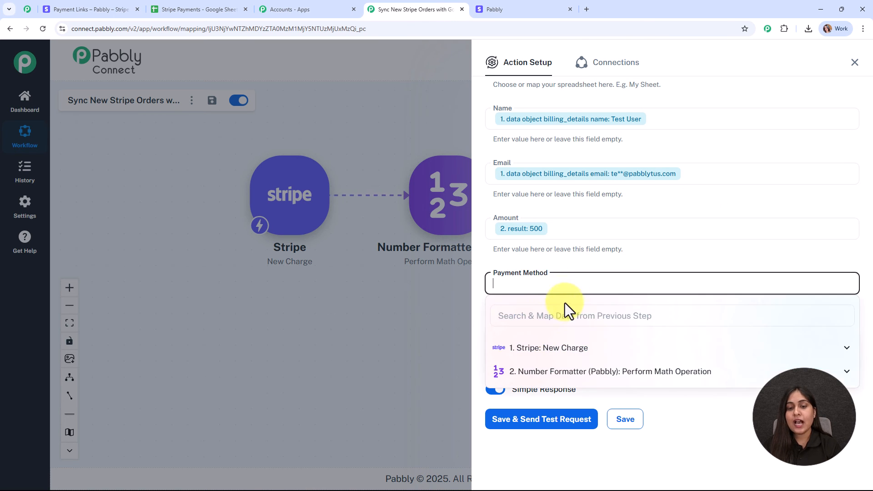
text(car)
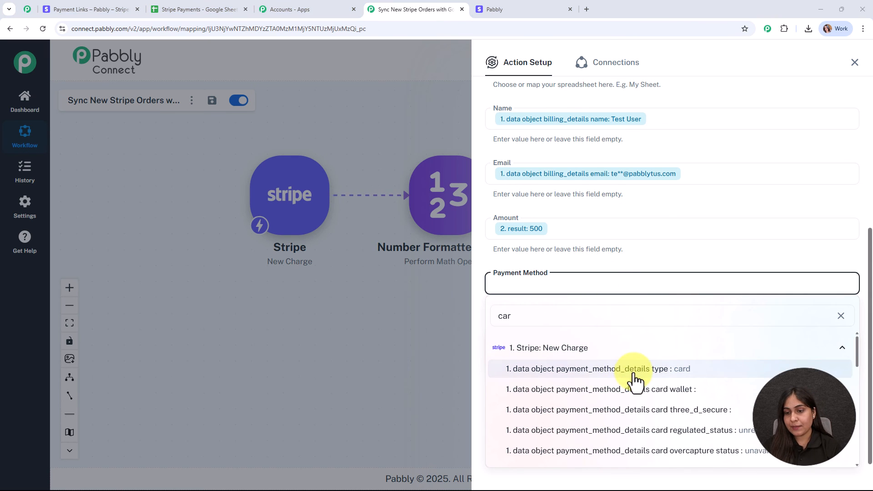
click(621, 371)
click(436, 370)
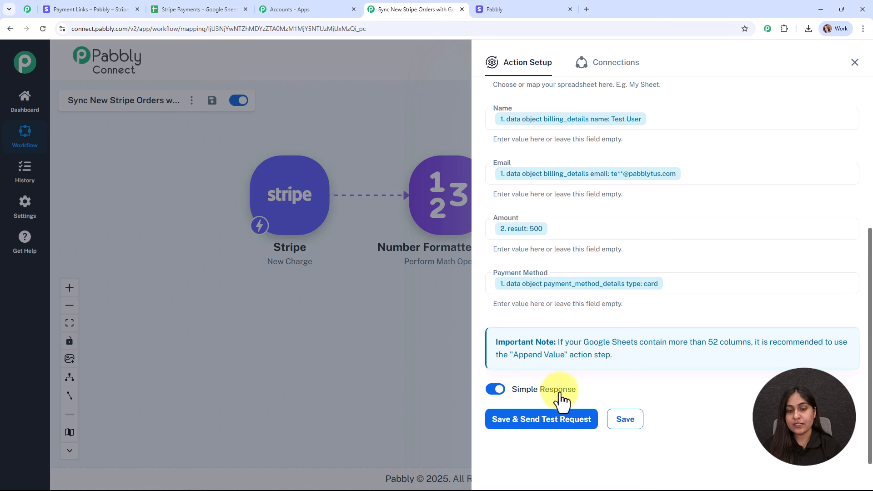
mouse_move(561, 399)
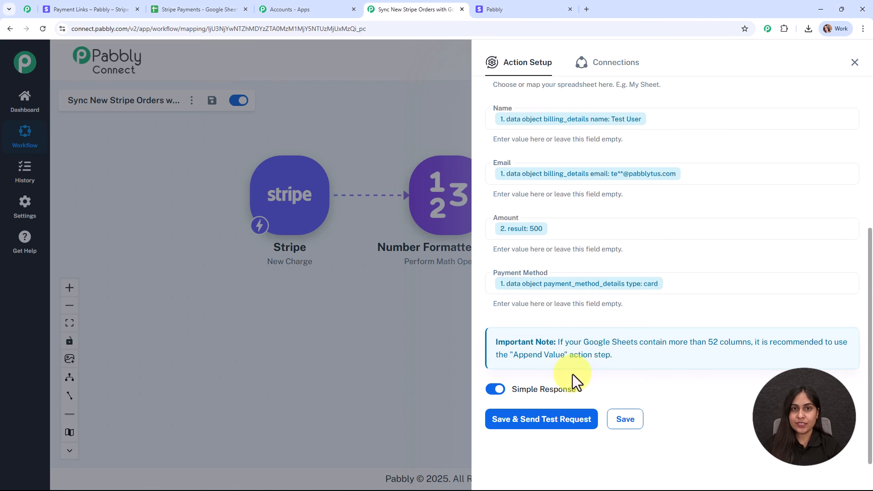
click(547, 423)
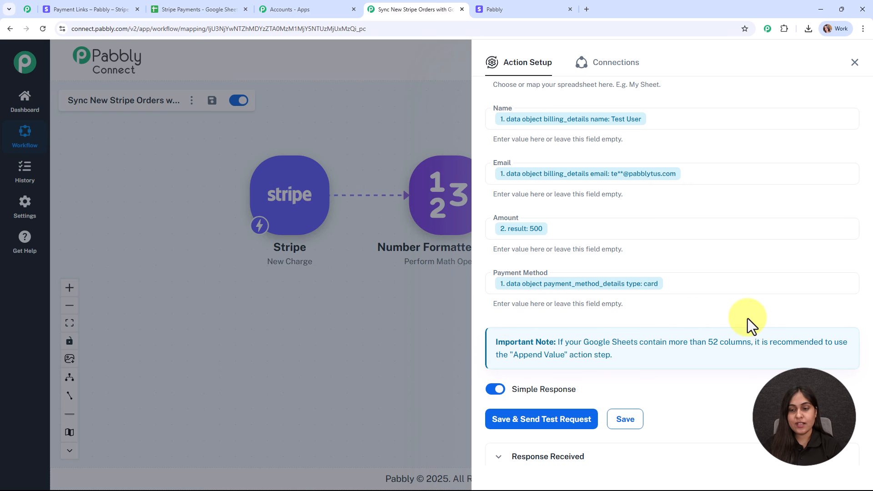
Step: Review the Sheet1!A3:D3 test response and close the Action Setup panel
scroll(748, 319, down, 4)
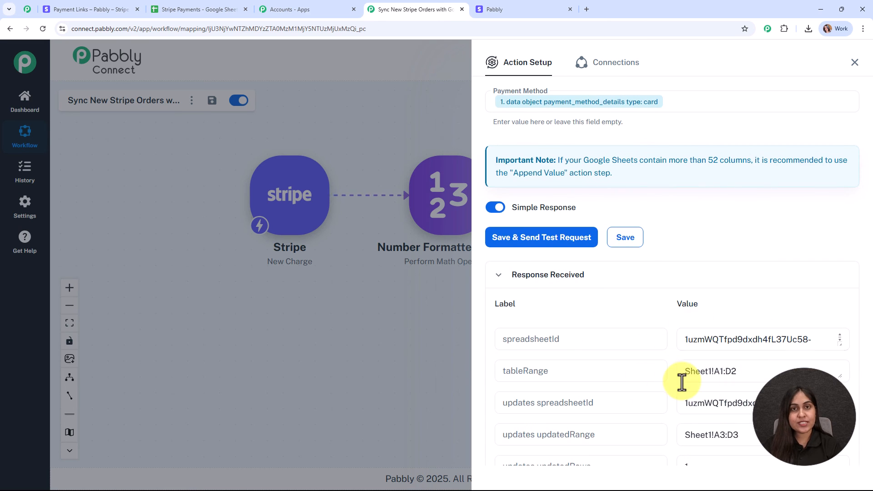
click(855, 62)
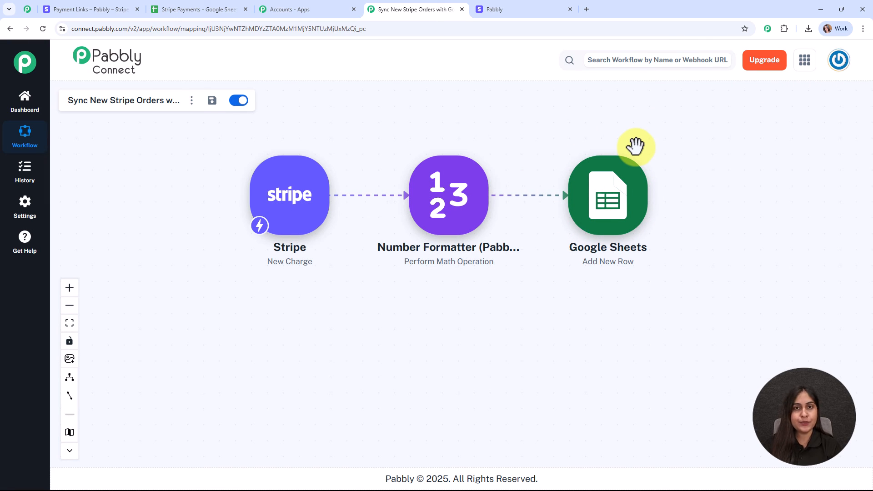
Step: Verify row 3 of Stripe Payments shows the name, email, 500 and card, then return to Pabbly
click(162, 7)
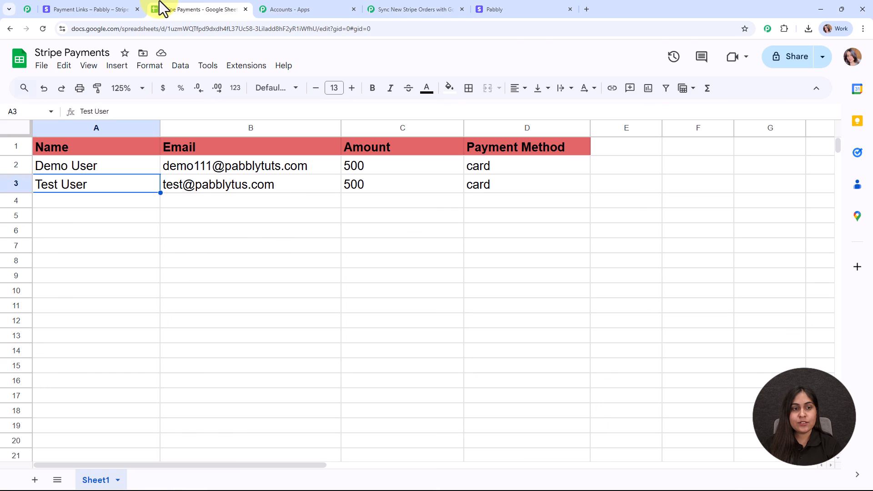
click(103, 201)
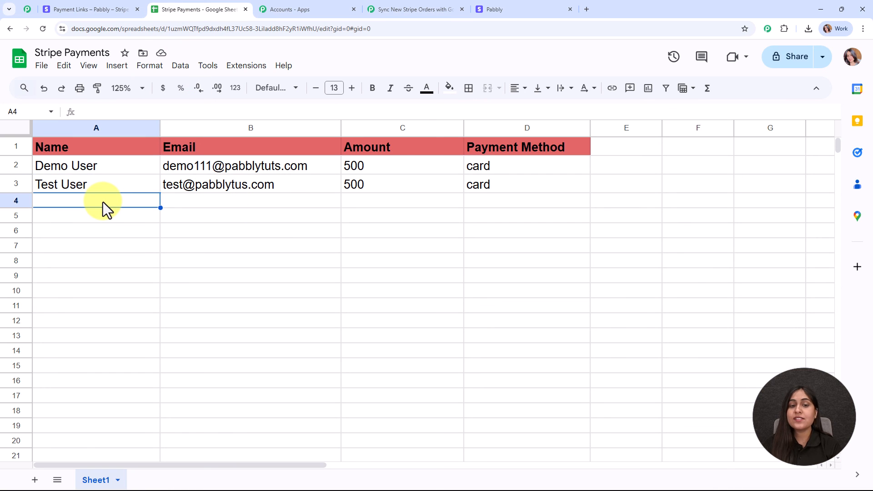
click(76, 184)
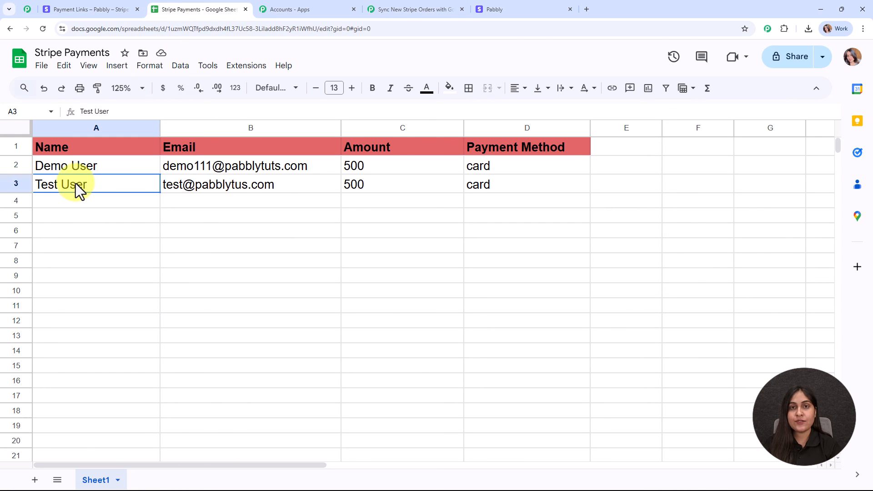
click(195, 188)
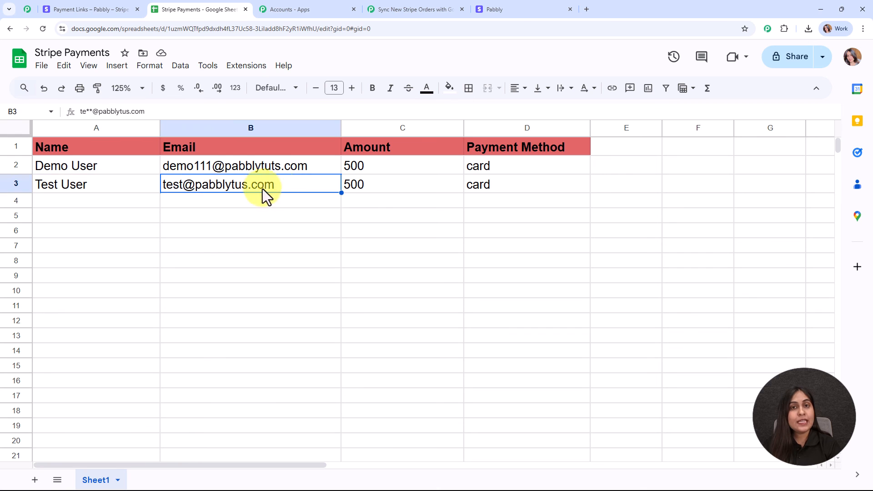
click(386, 189)
click(528, 185)
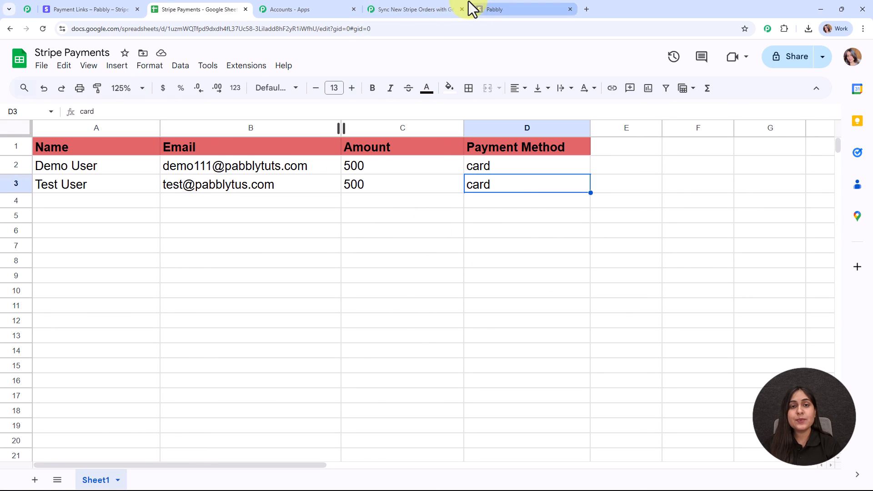
click(439, 7)
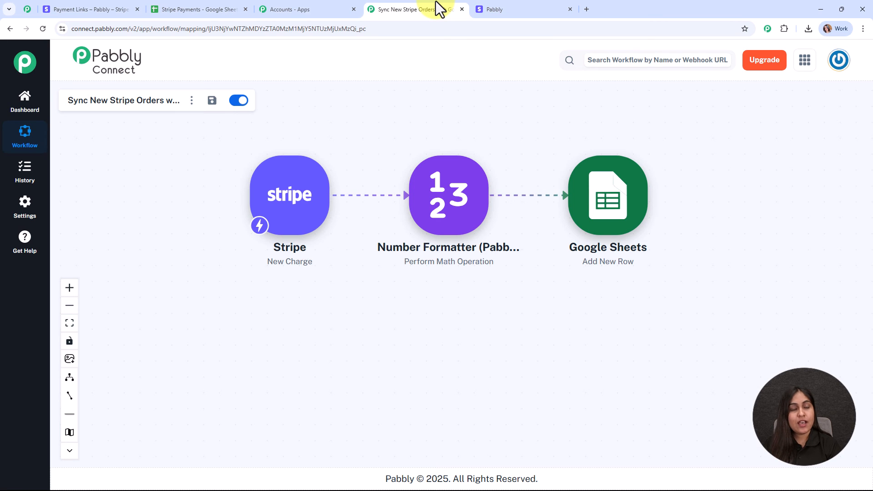